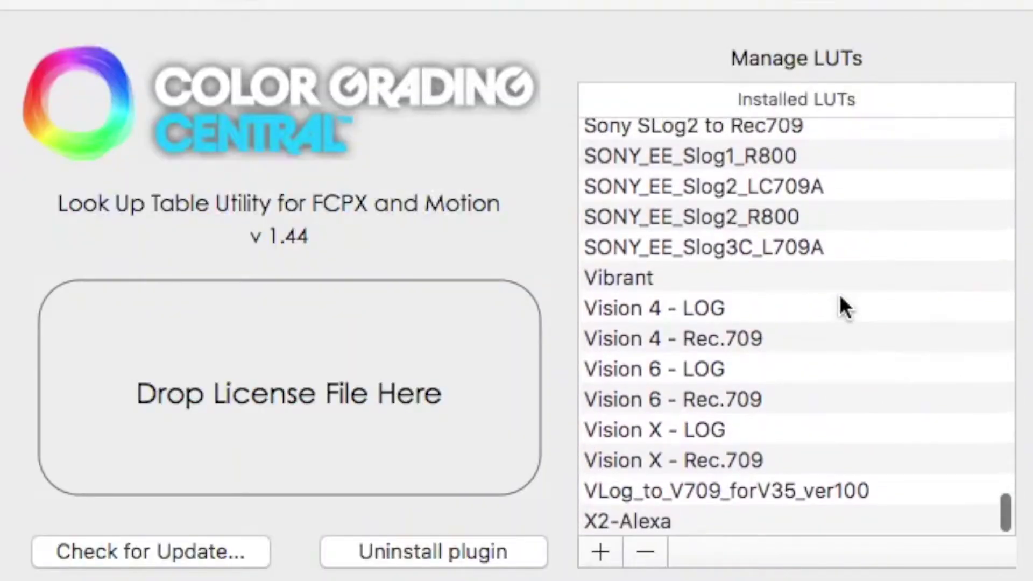
scroll(840, 295, up, 8)
scroll(840, 294, up, 8)
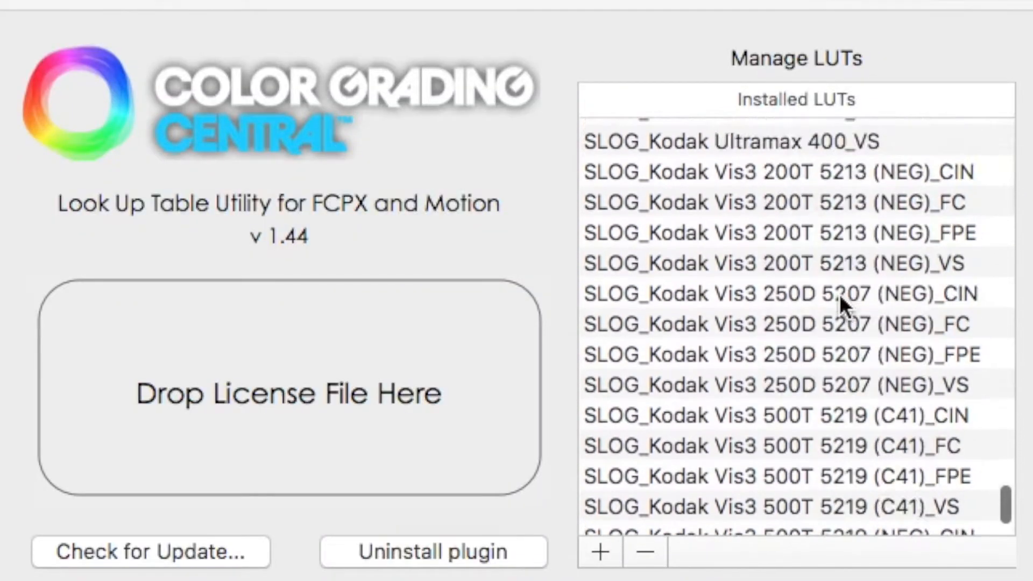
scroll(839, 294, up, 8)
scroll(839, 295, up, 8)
scroll(840, 295, up, 8)
scroll(840, 295, up, 8)
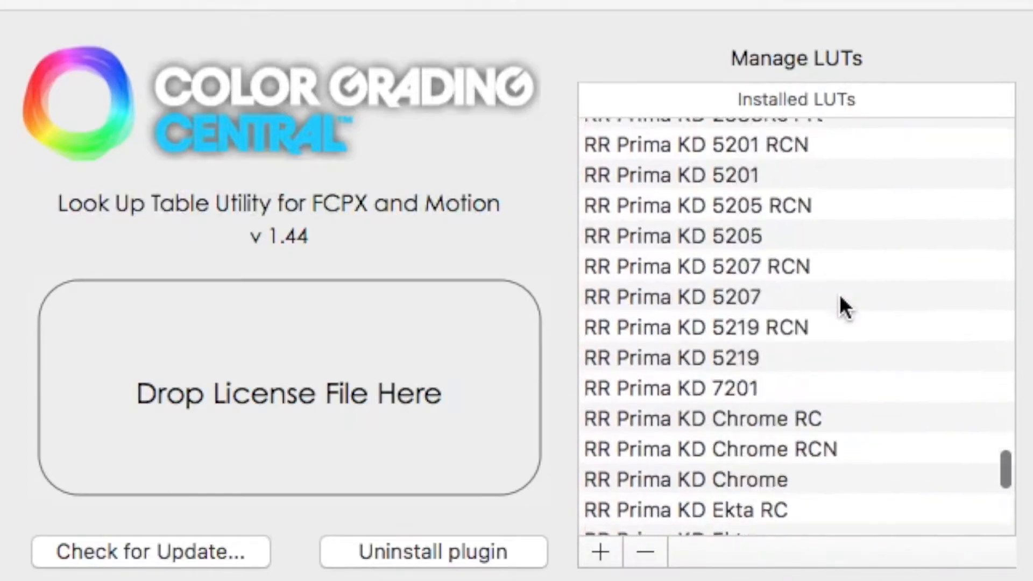
scroll(840, 294, up, 8)
scroll(839, 294, up, 8)
scroll(839, 295, up, 8)
scroll(840, 295, up, 8)
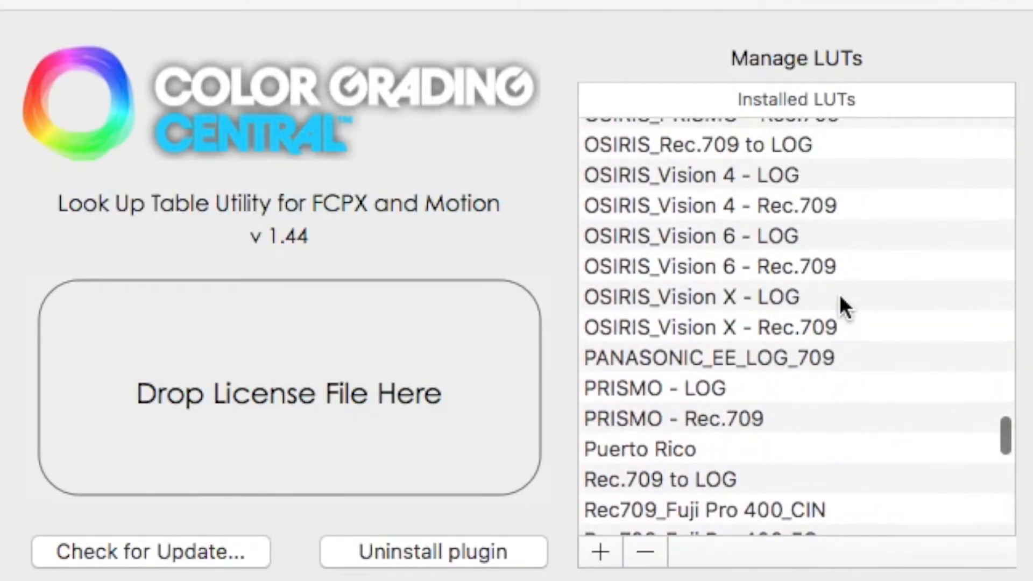
scroll(840, 294, up, 8)
scroll(840, 294, up, 8)
scroll(839, 295, up, 8)
scroll(840, 295, up, 8)
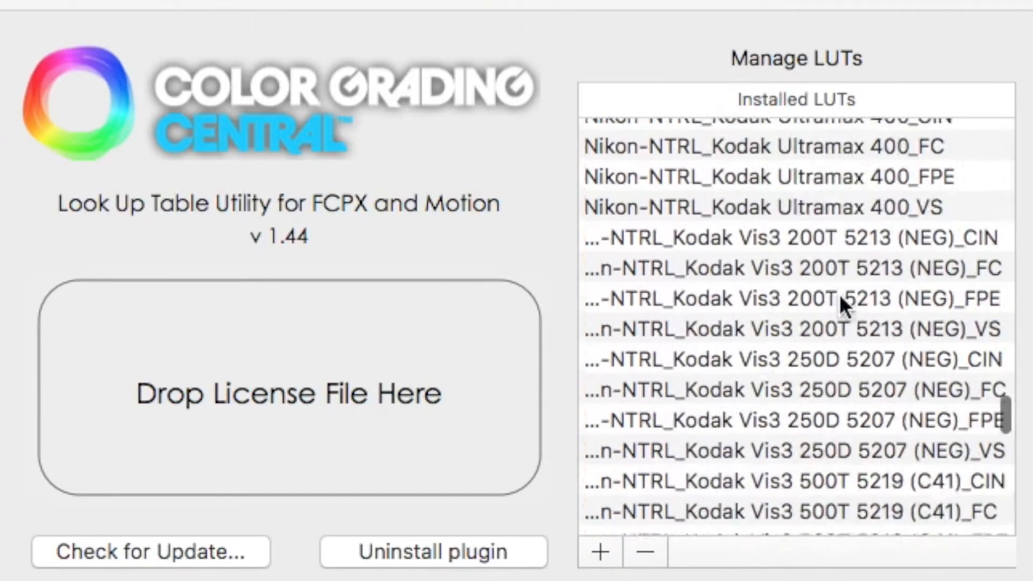
scroll(839, 294, up, 8)
scroll(839, 295, up, 8)
scroll(839, 295, up, 8)
scroll(840, 295, up, 8)
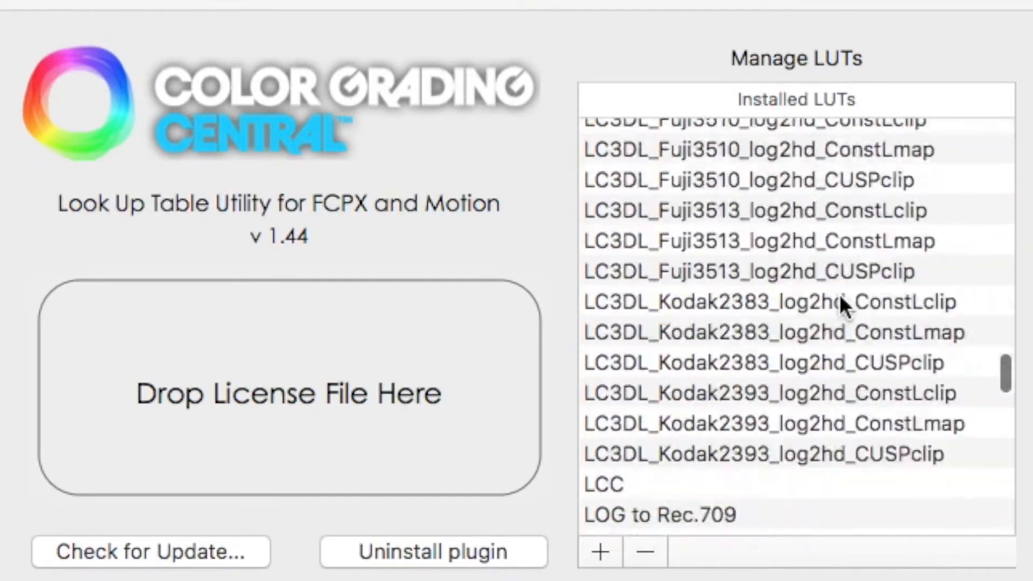
scroll(839, 295, up, 8)
scroll(839, 295, up, 8)
scroll(839, 295, up, 8)
scroll(840, 295, up, 8)
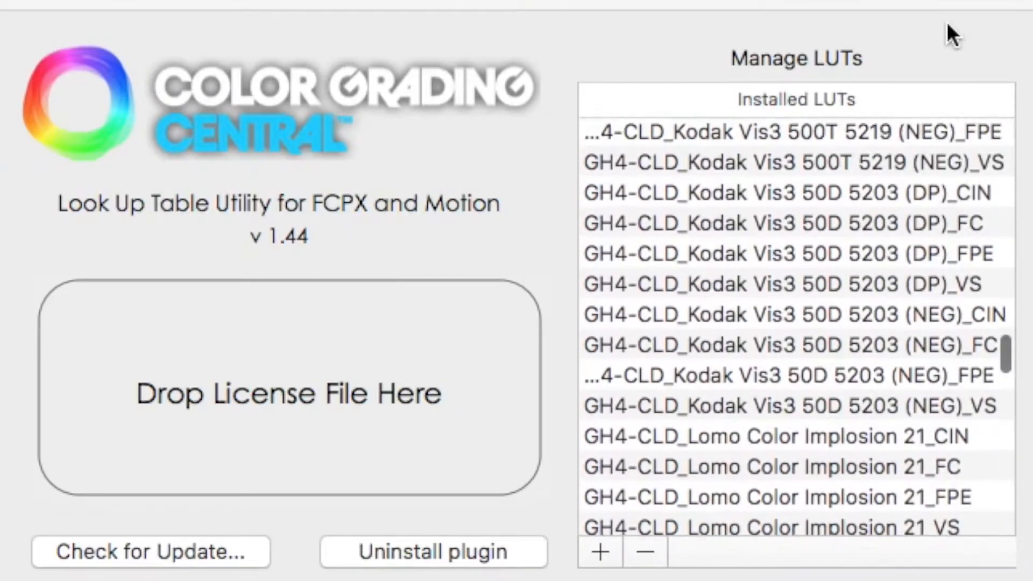
scroll(759, 317, up, 6)
scroll(764, 264, up, 8)
scroll(765, 264, up, 8)
scroll(764, 264, up, 8)
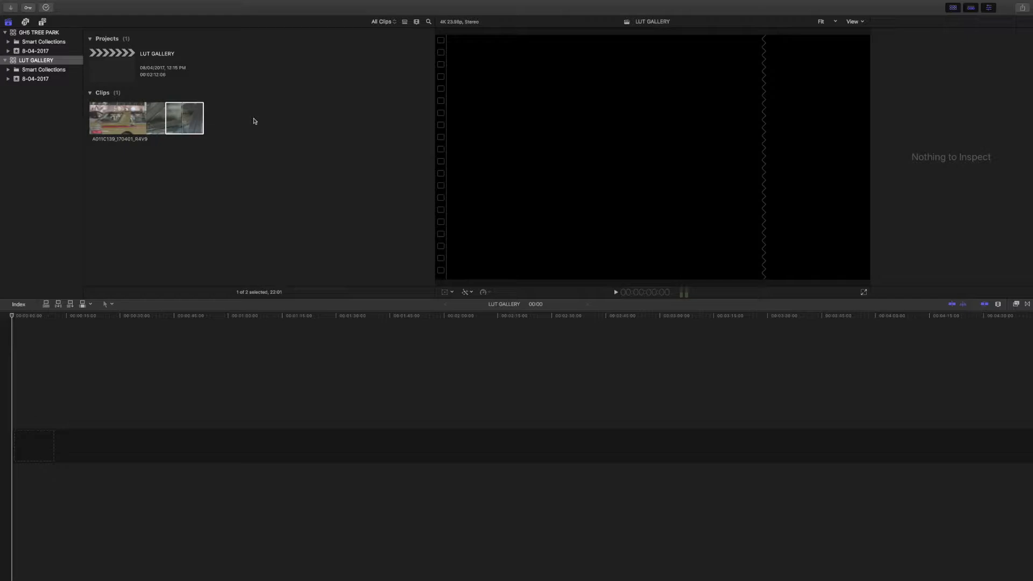
Append copies of the driver clip from the browser to the LUT GALLERY timeline.
click(185, 119)
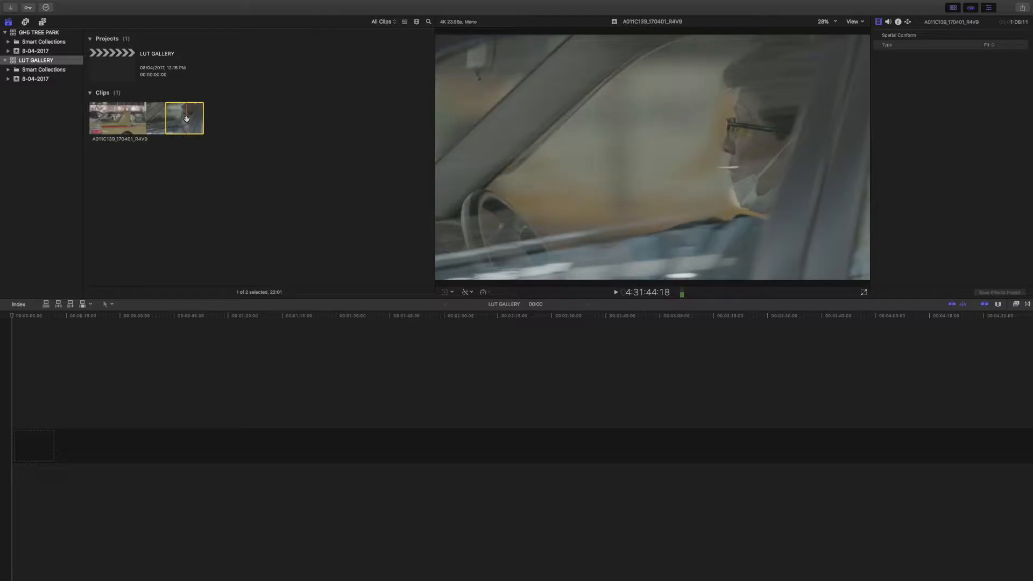
key(e)
key(e)
key(e)
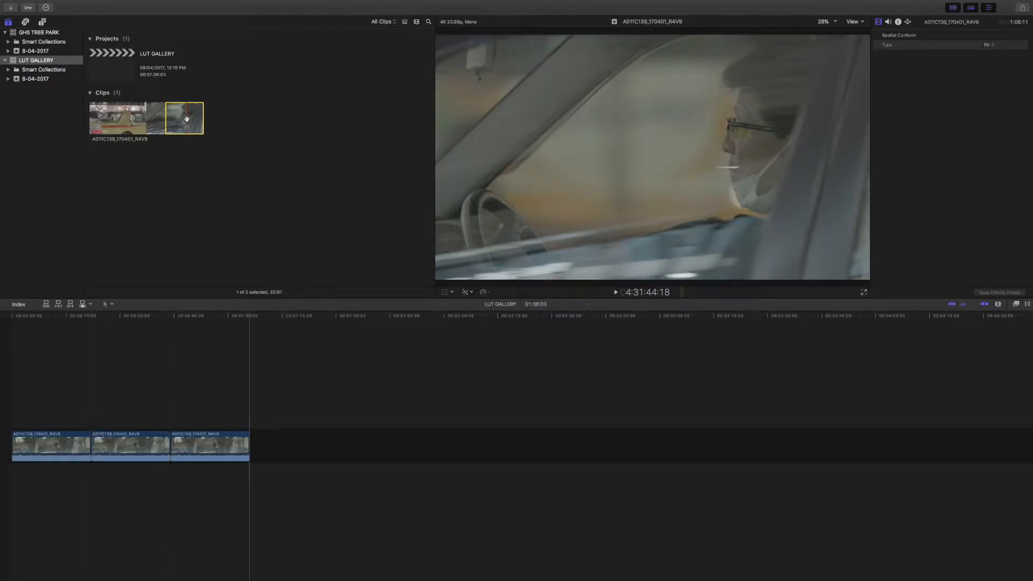
key(e)
key(e)
key(e)
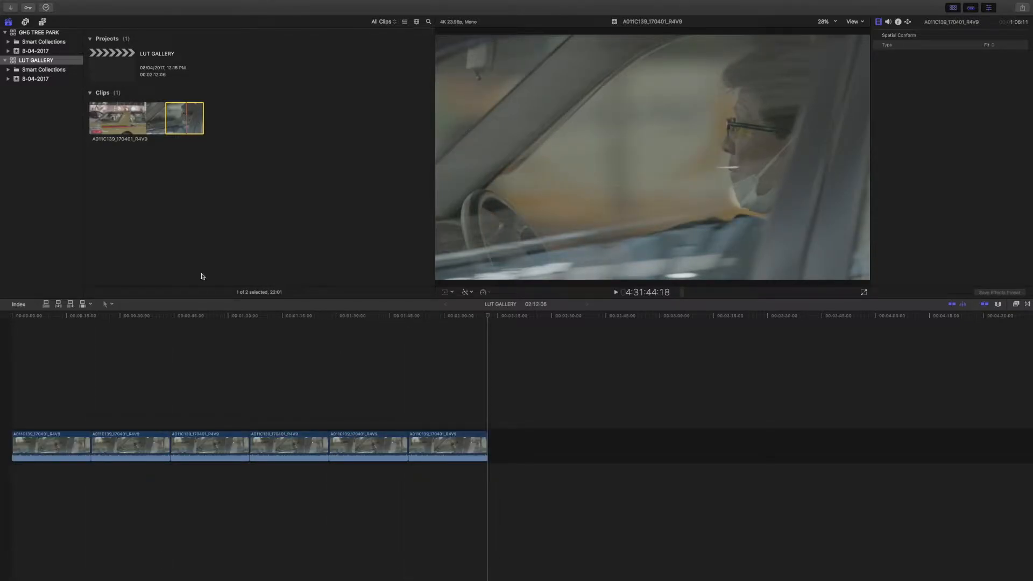
Play back the timeline and select its first clip.
click(147, 348)
key(space)
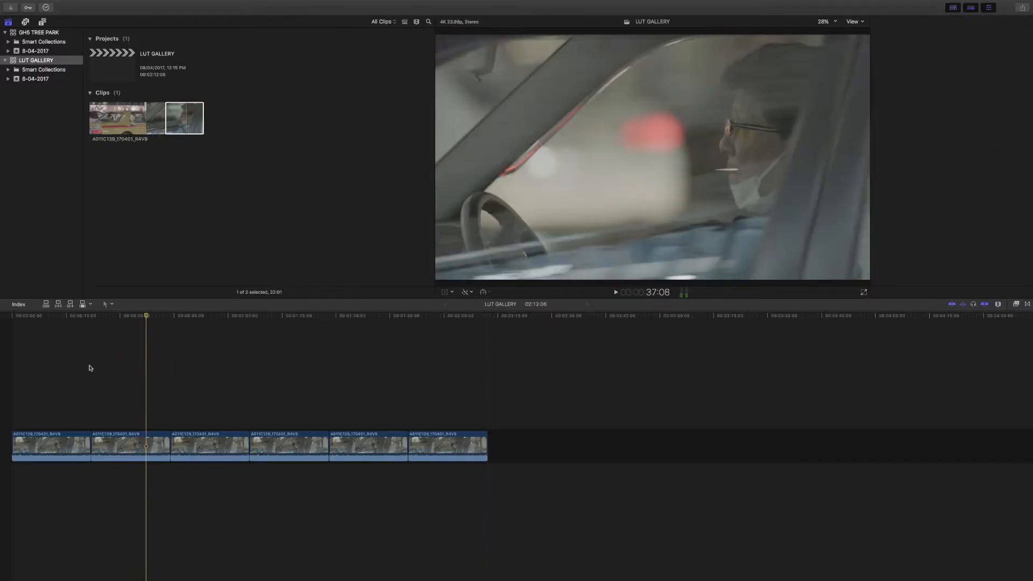
click(46, 346)
click(59, 443)
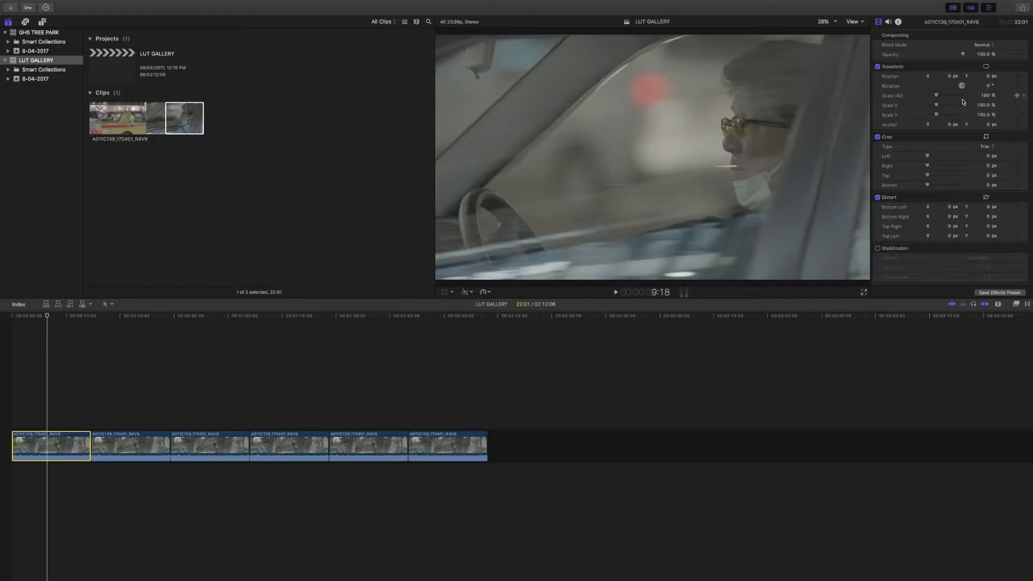
Apply the LUT Gallery effect to the first clip and bring up its Change Group choices.
click(1017, 304)
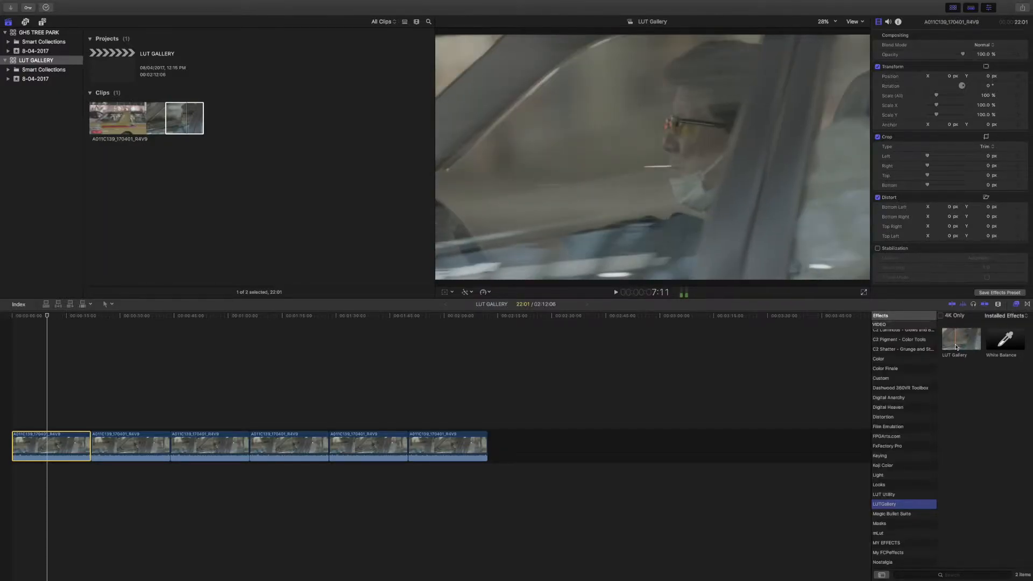
click(962, 343)
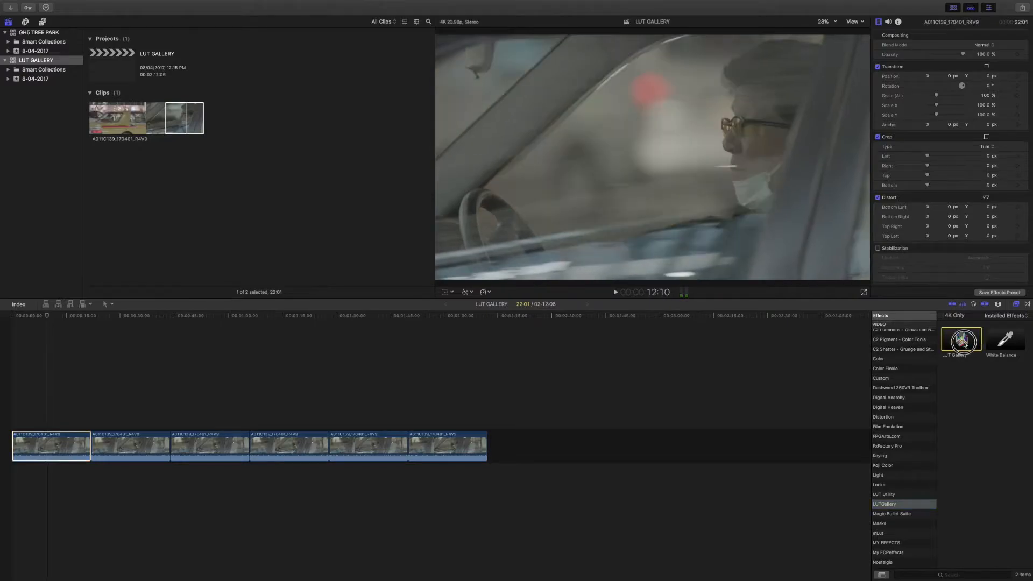
drag(962, 343, 70, 450)
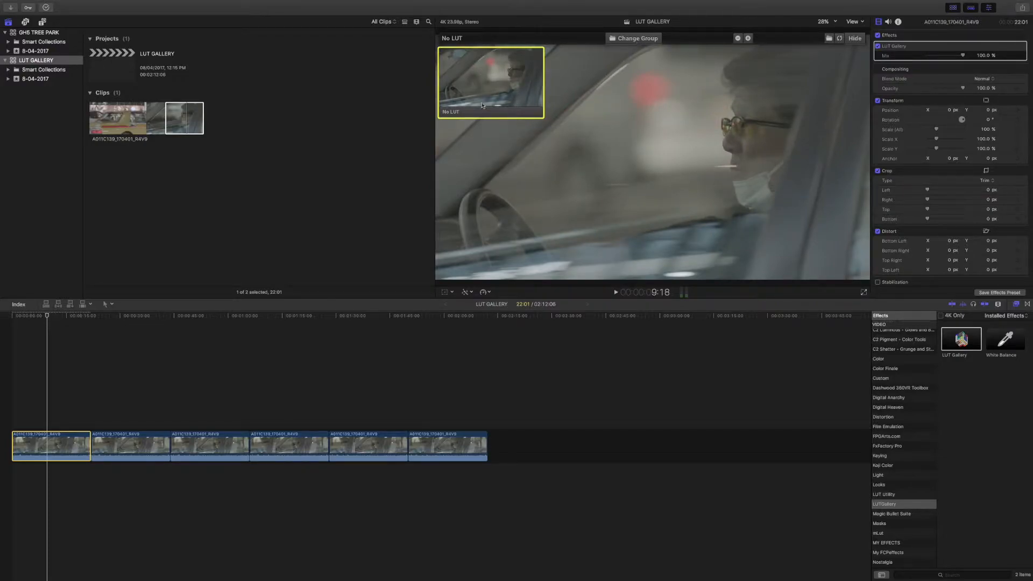
click(638, 38)
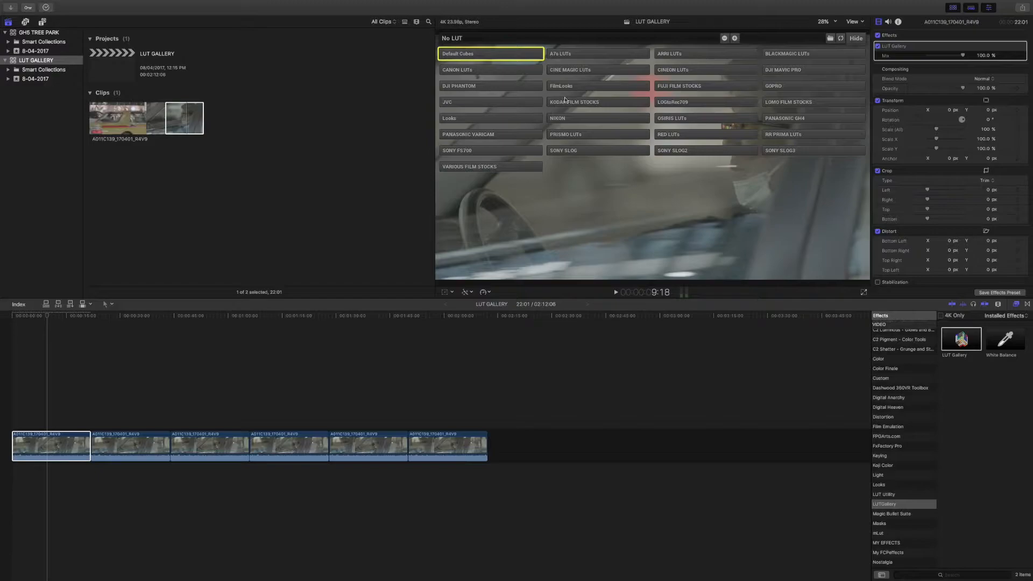
Show the ARRI LUTs preview group and enlarge the thumbnails to two per row.
click(690, 54)
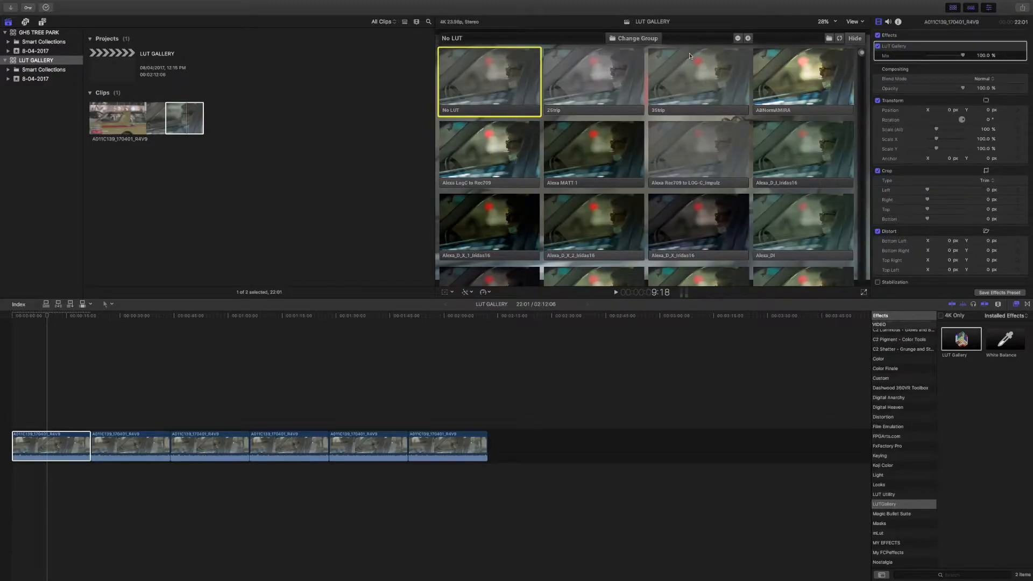
mouse_move(862, 58)
mouse_down()
mouse_move(865, 272)
mouse_move(865, 42)
mouse_up()
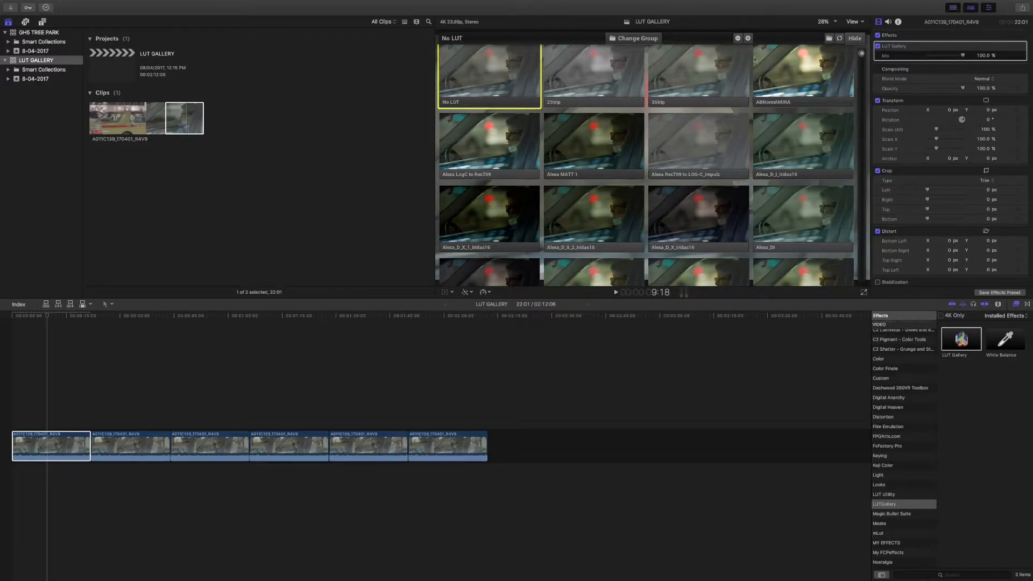
click(750, 39)
click(748, 39)
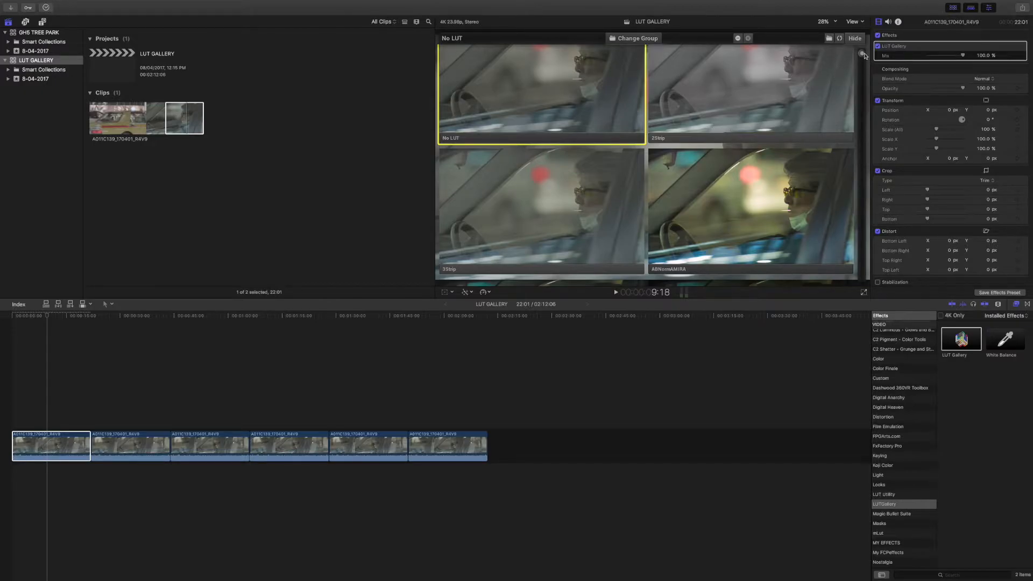
drag(863, 55, 862, 58)
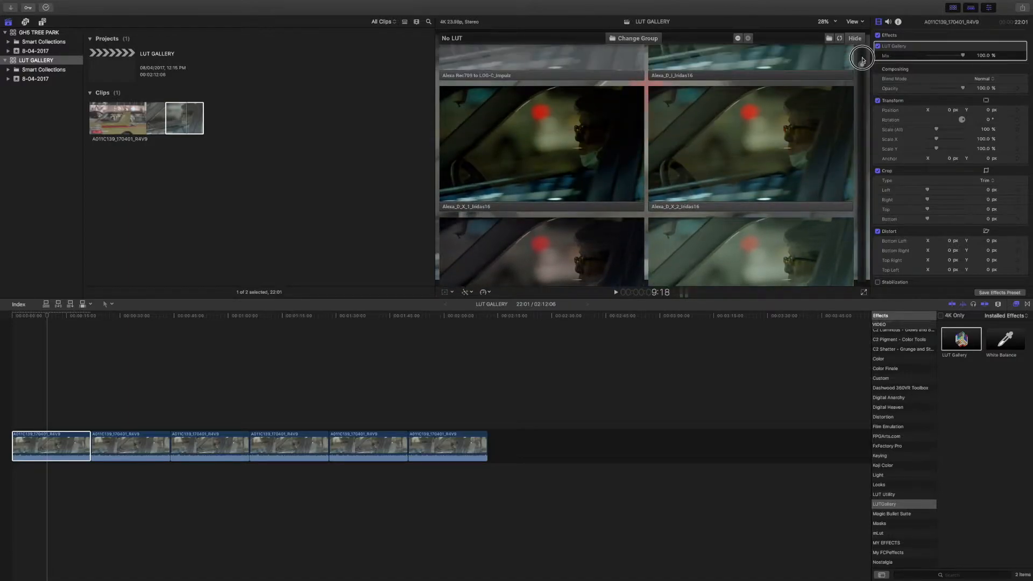
drag(862, 58, 862, 41)
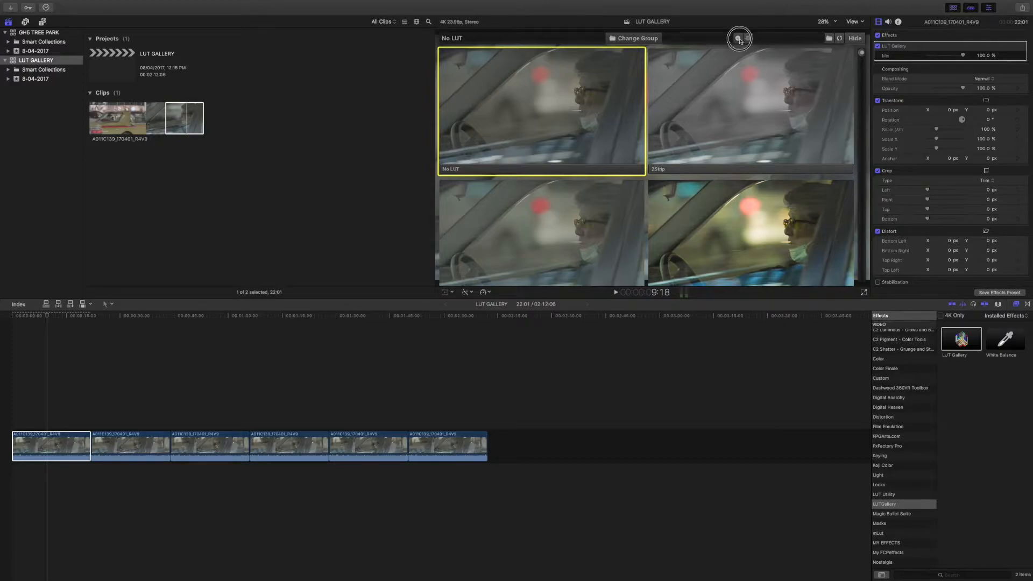
Grade the first clip with the Alexa_D_X_Iridas16 LUT, play it back, and select the second clip.
click(740, 38)
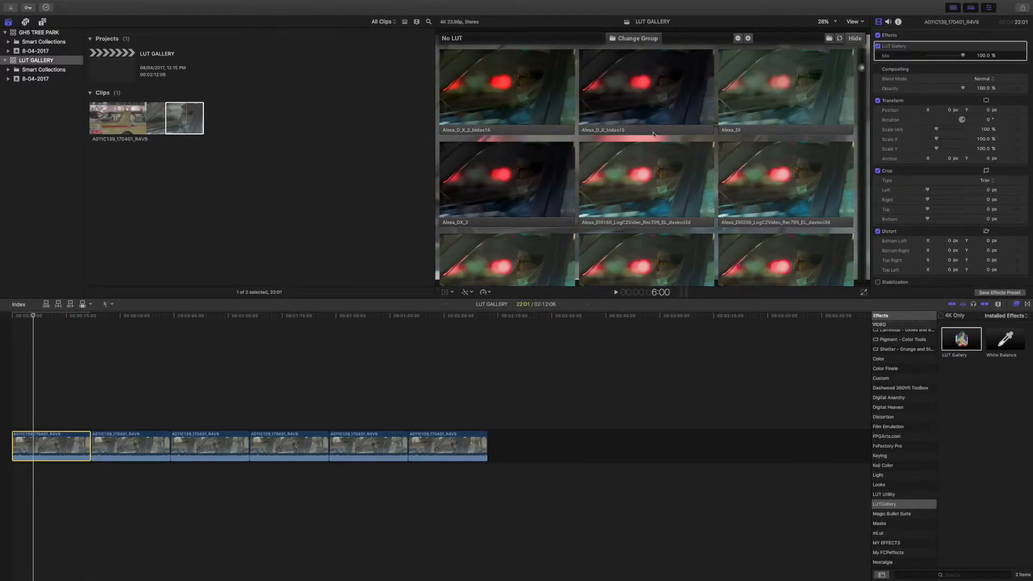
double_click(613, 131)
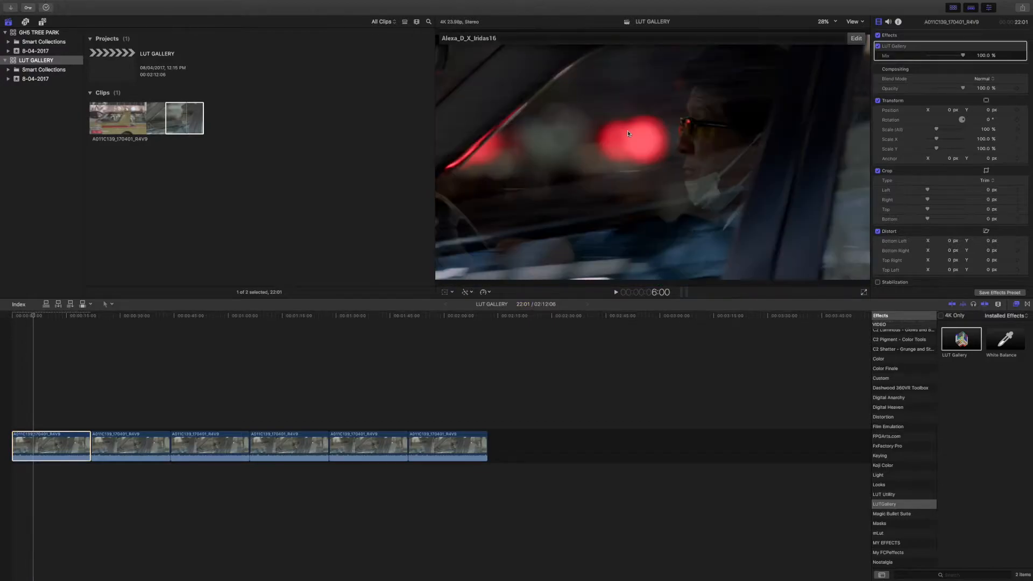
key(space)
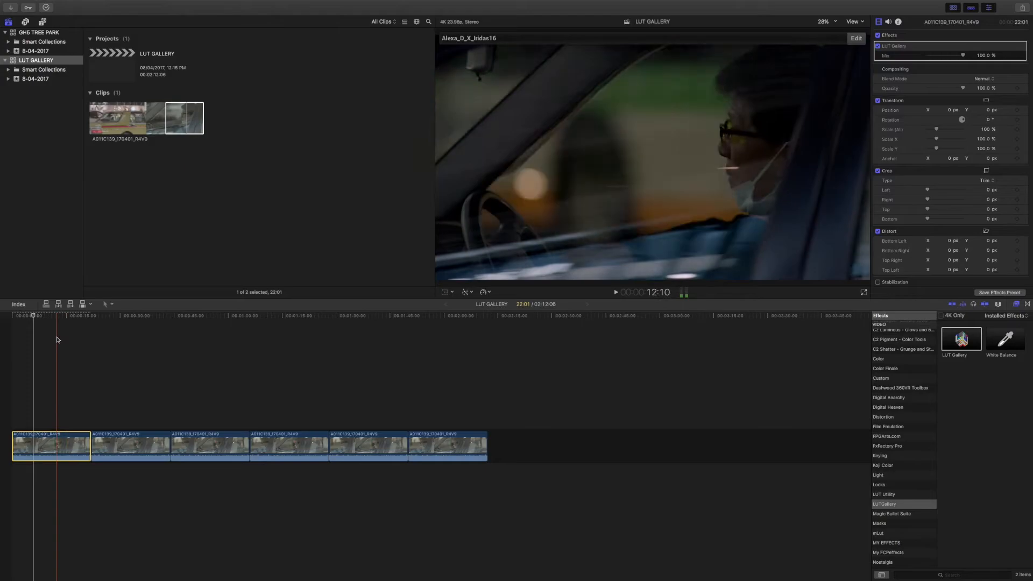
click(131, 442)
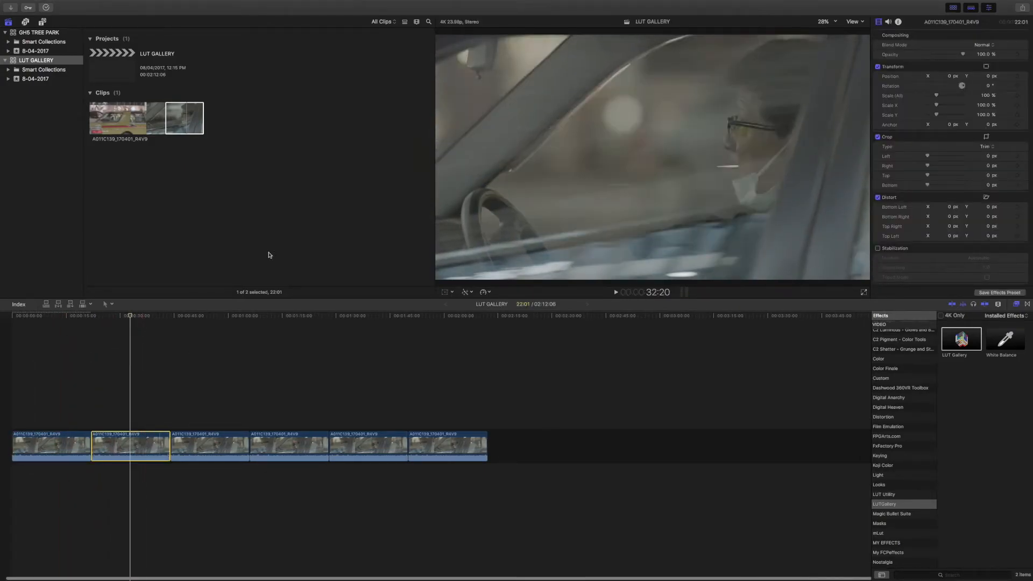
Add LUT Gallery to the second clip and grade it with the ARRI Alexa EI1600 LogC-to-Rec709 LUT.
double_click(962, 341)
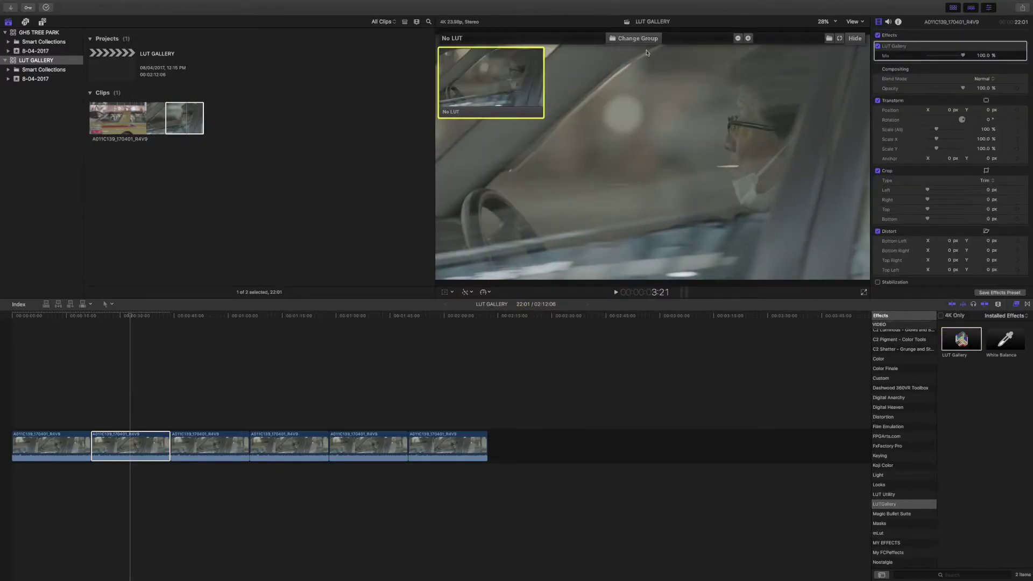
click(638, 37)
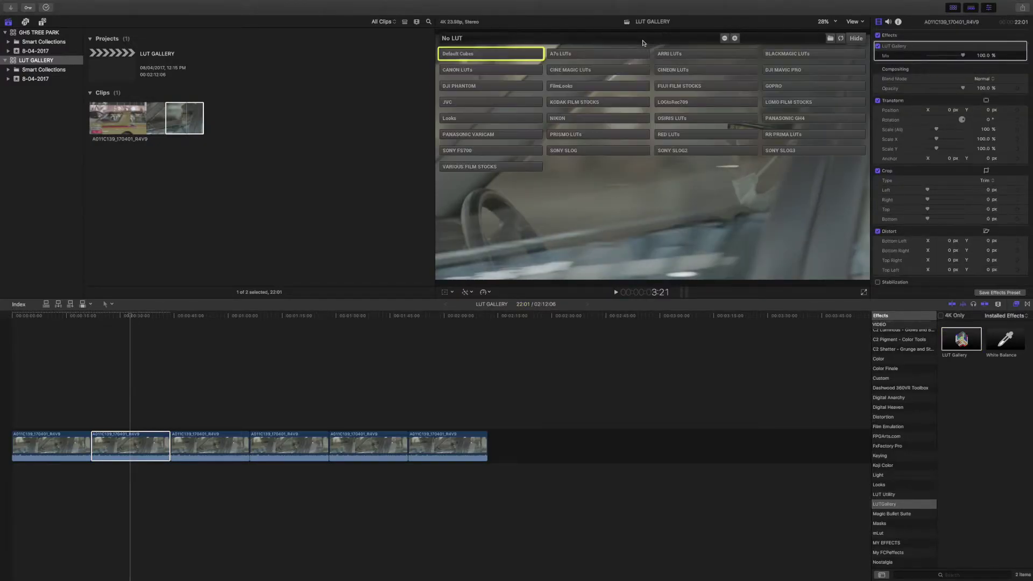
click(673, 55)
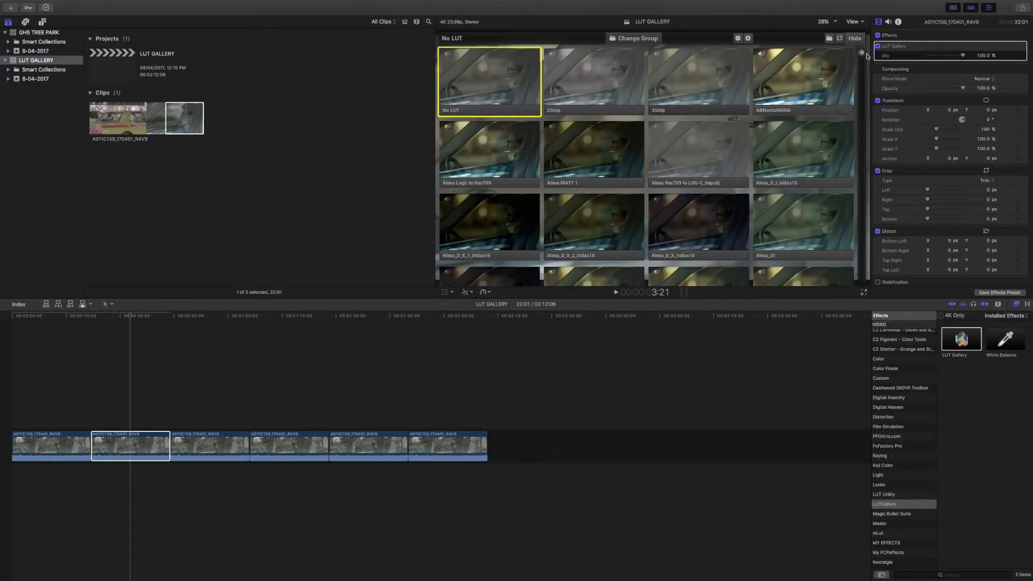
drag(862, 56, 862, 75)
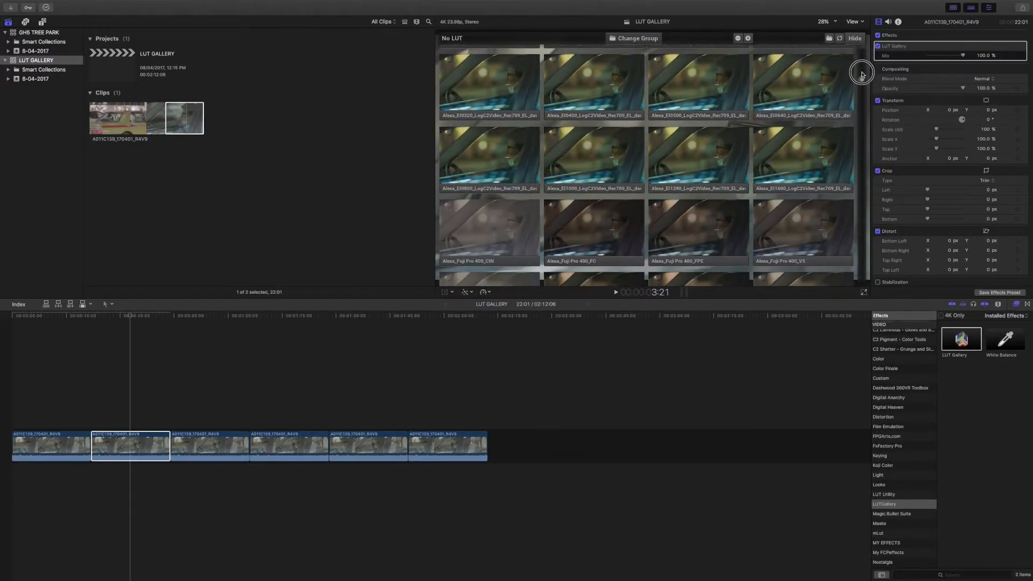
drag(862, 74, 860, 78)
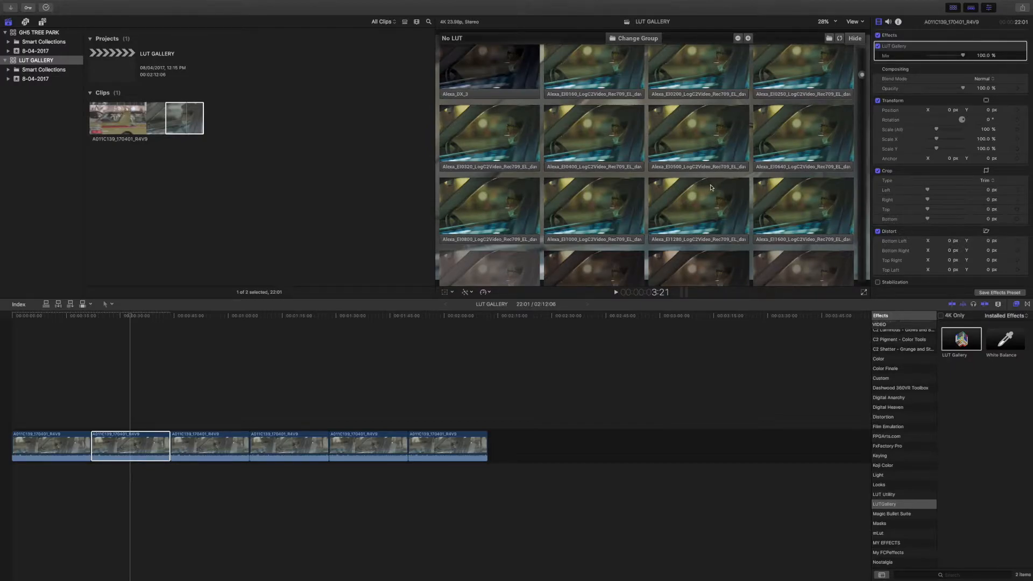
double_click(801, 241)
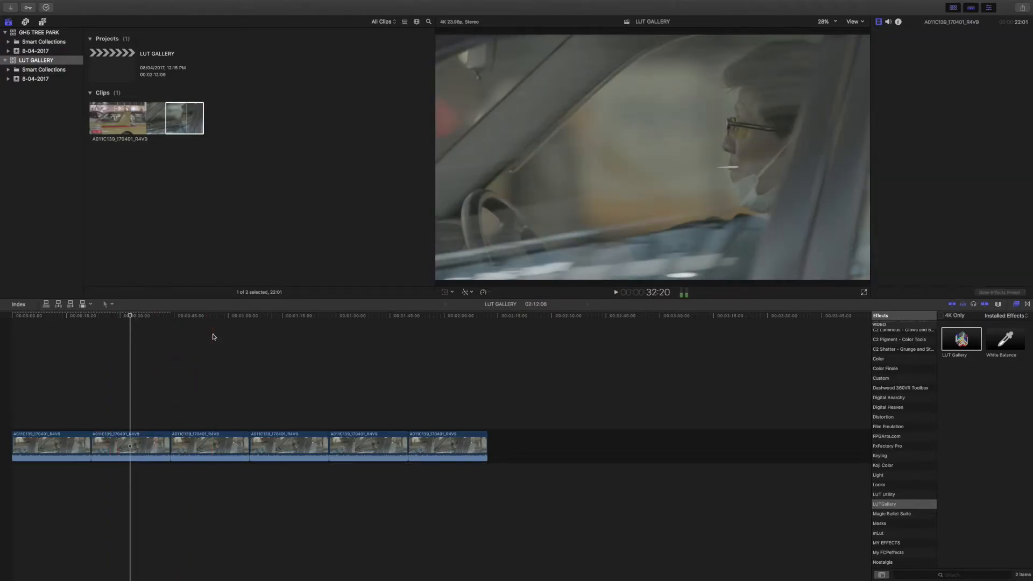
Add LUT Gallery twice to the third clip, grade it with Alexa_Kodak Elite Color 200_FPE, and play it.
click(225, 440)
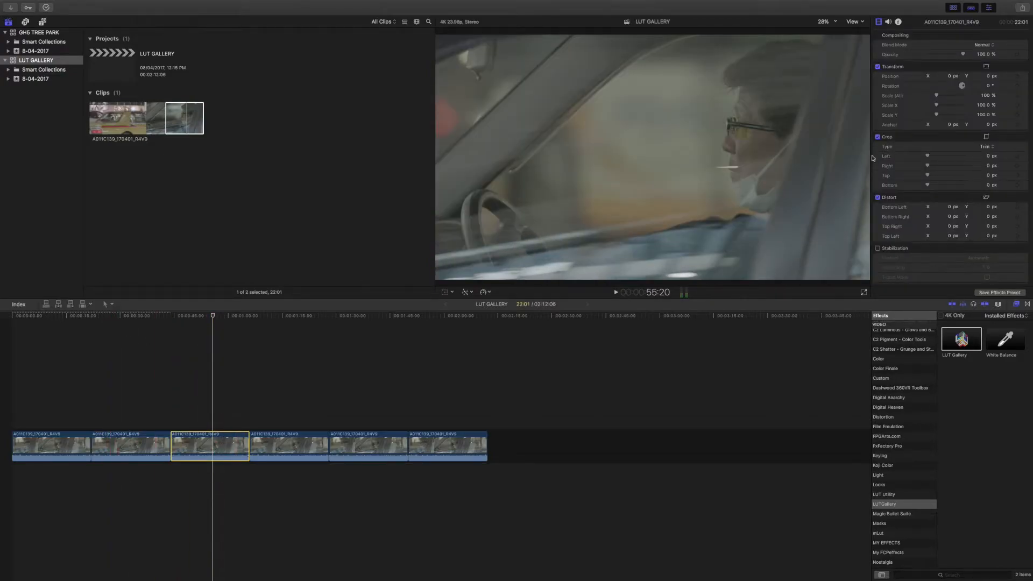
double_click(961, 341)
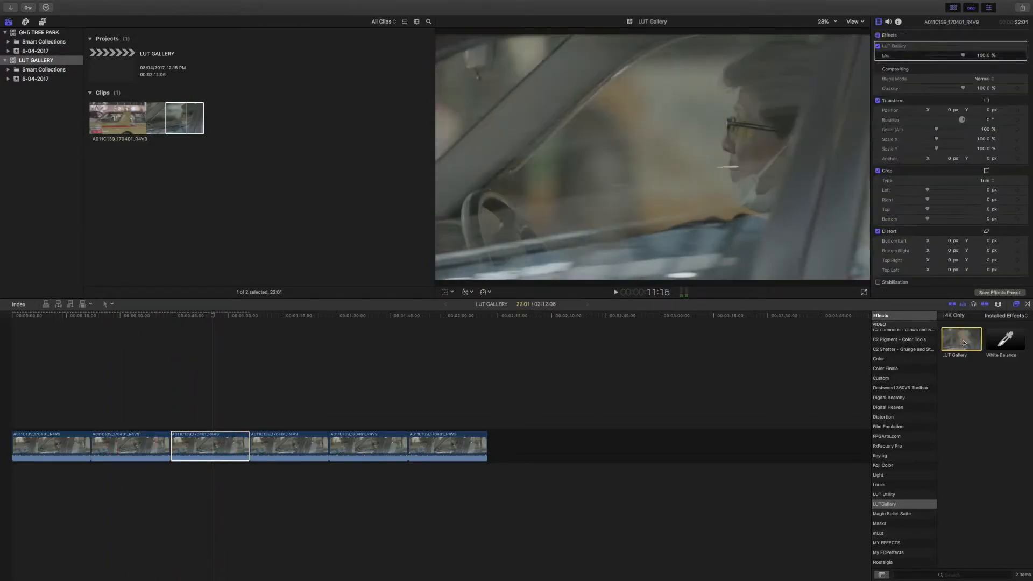
double_click(960, 340)
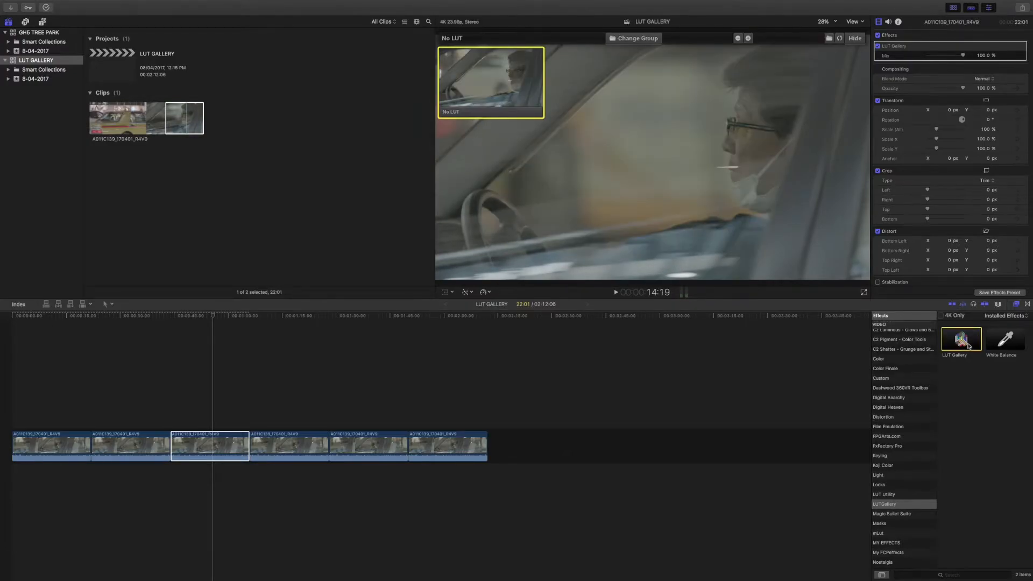
click(643, 44)
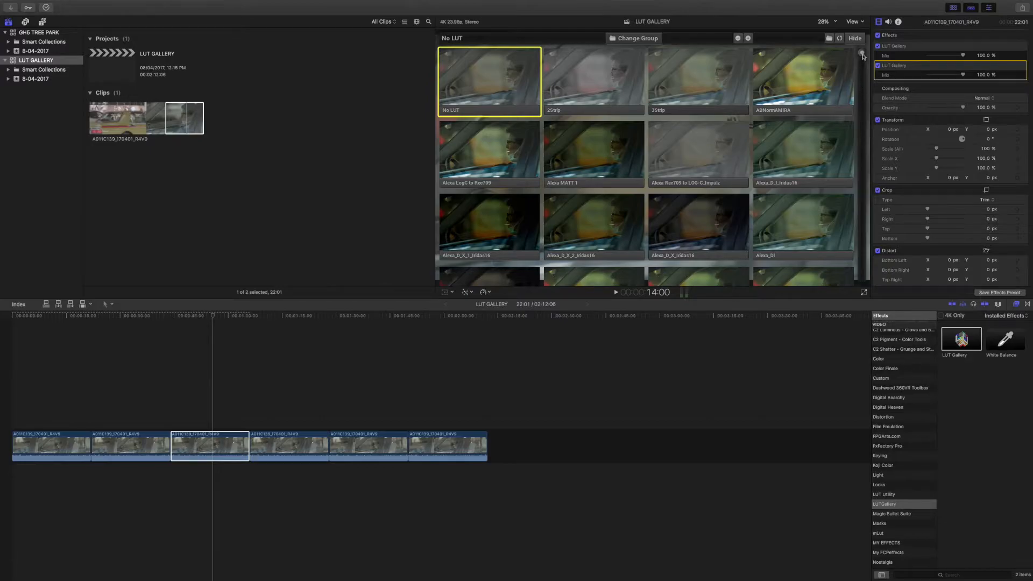
drag(862, 65, 862, 111)
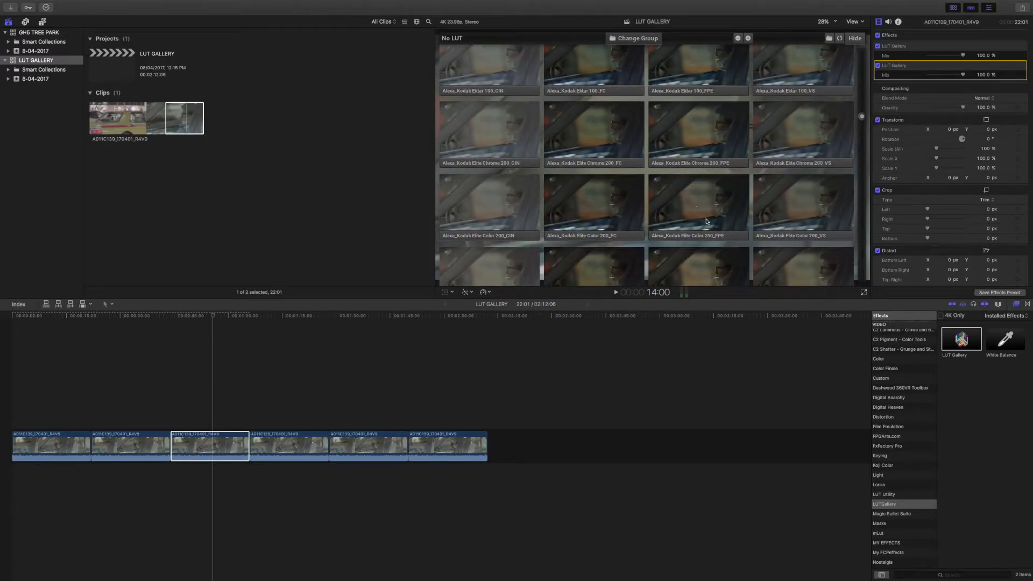
click(698, 236)
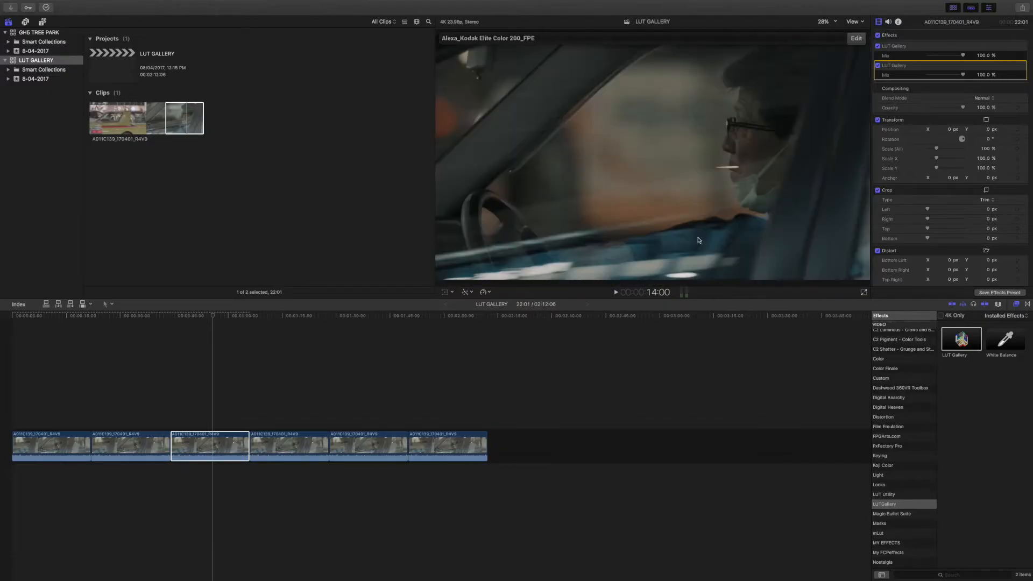
key(space)
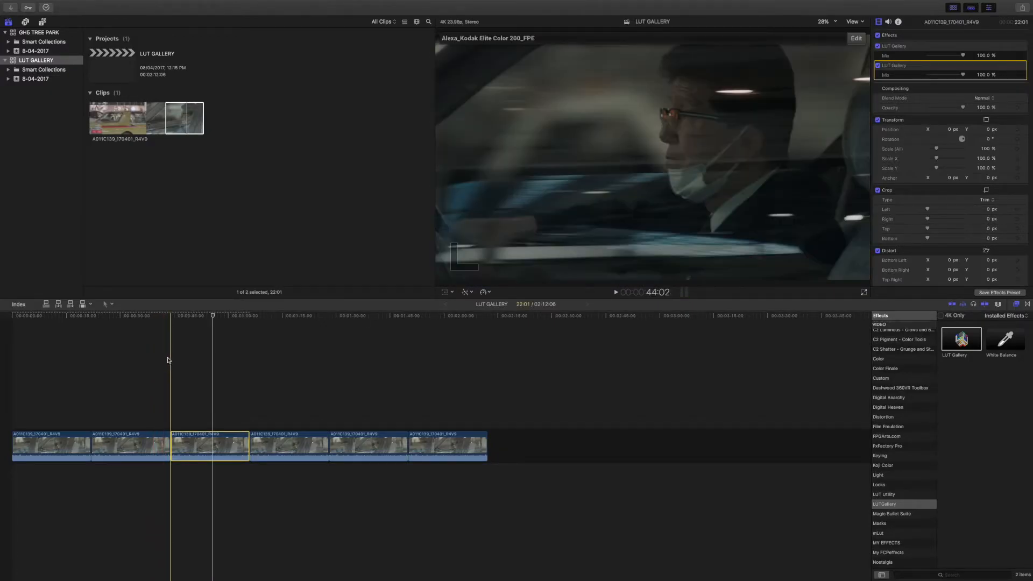
click(197, 359)
click(212, 446)
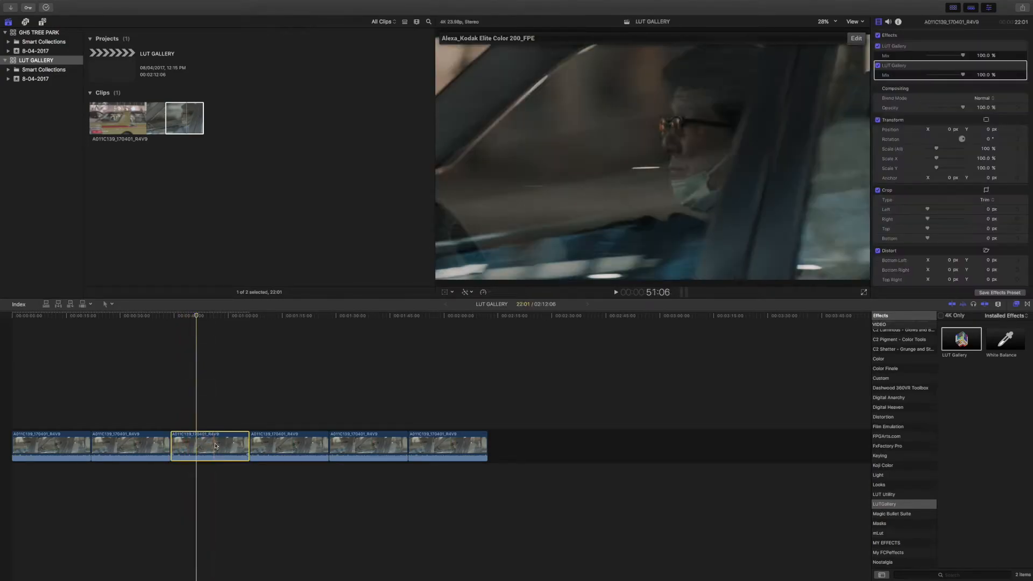
click(854, 41)
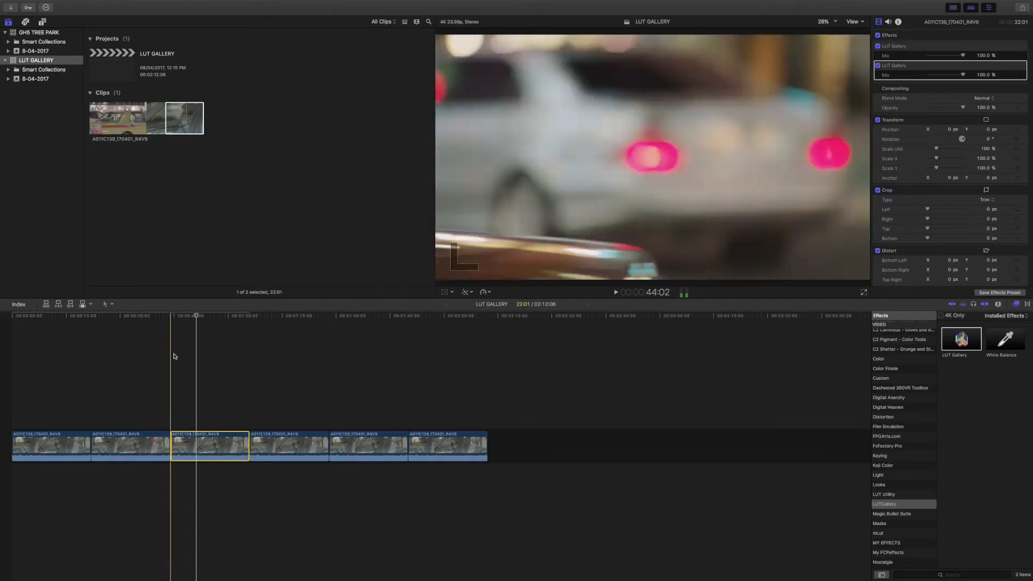
click(200, 355)
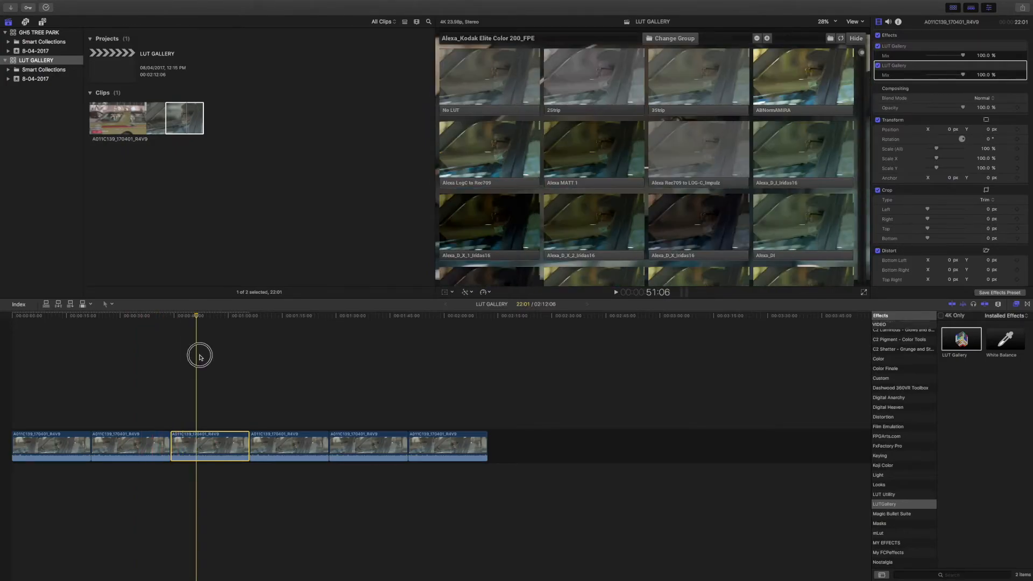
click(233, 452)
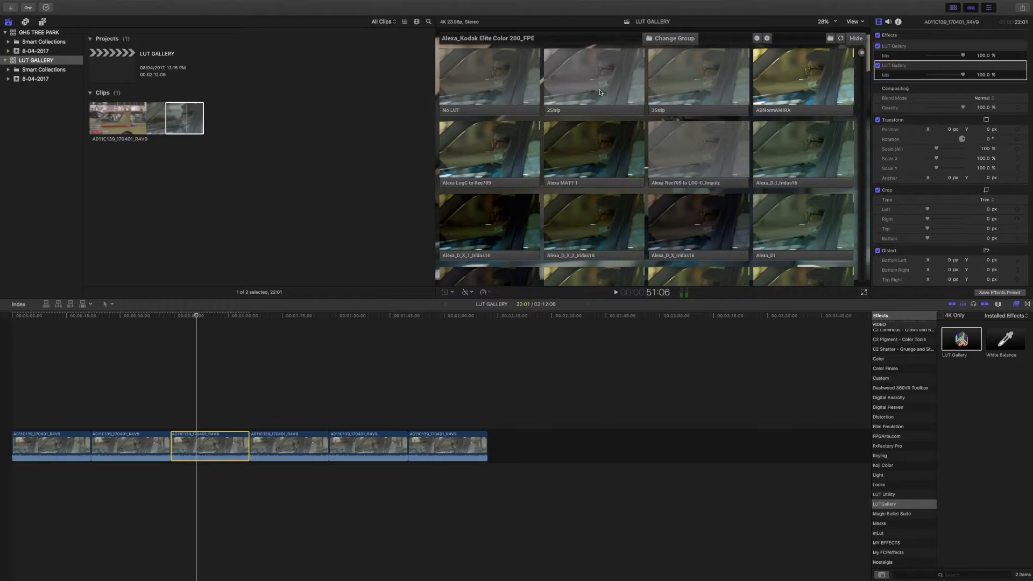
click(599, 91)
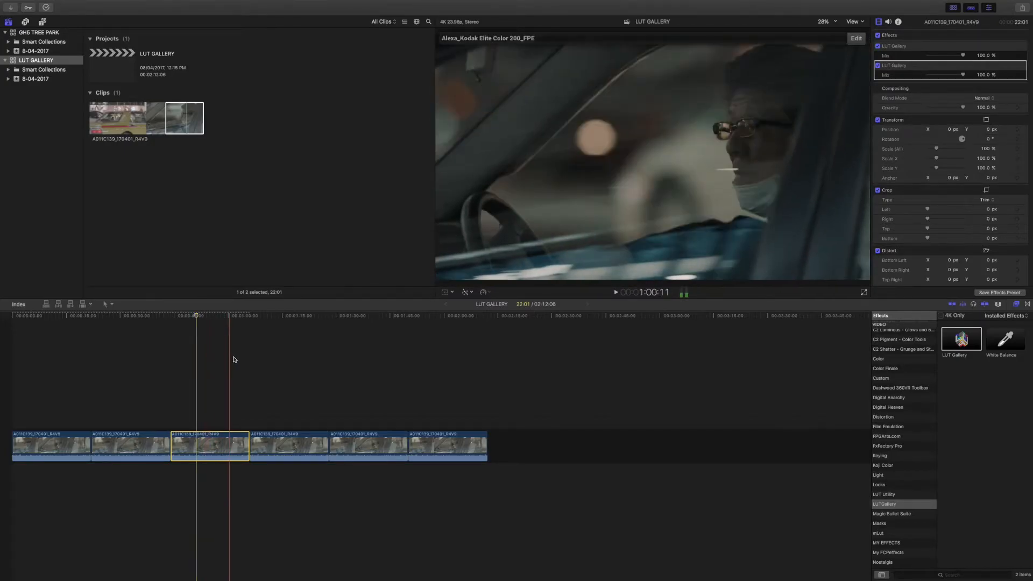
click(140, 367)
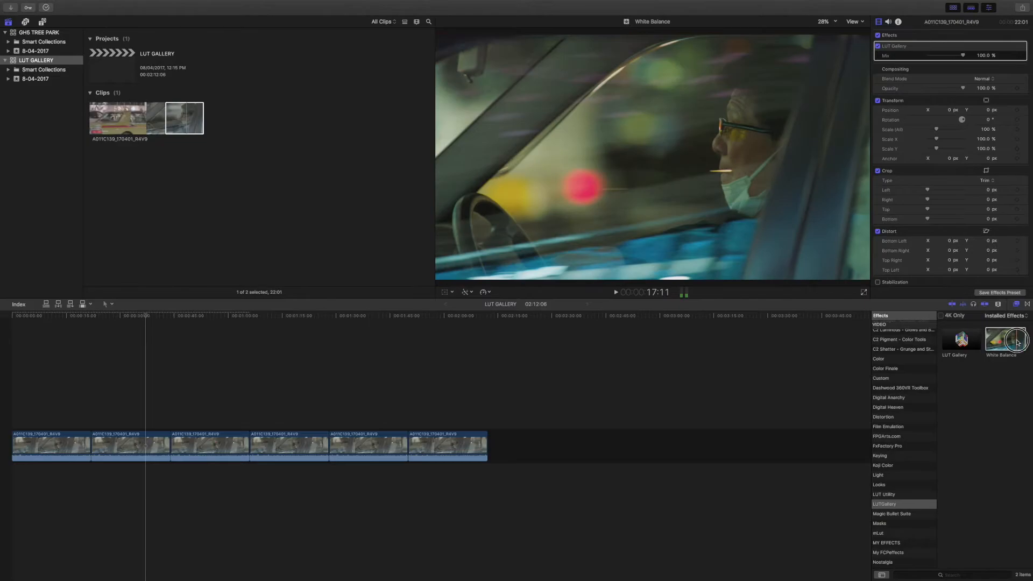
White-balance the car clip by eyedropper-sampling a neutral area, then switch the correction off.
mouse_move(1005, 339)
mouse_down()
mouse_move(693, 406)
mouse_move(148, 447)
mouse_up()
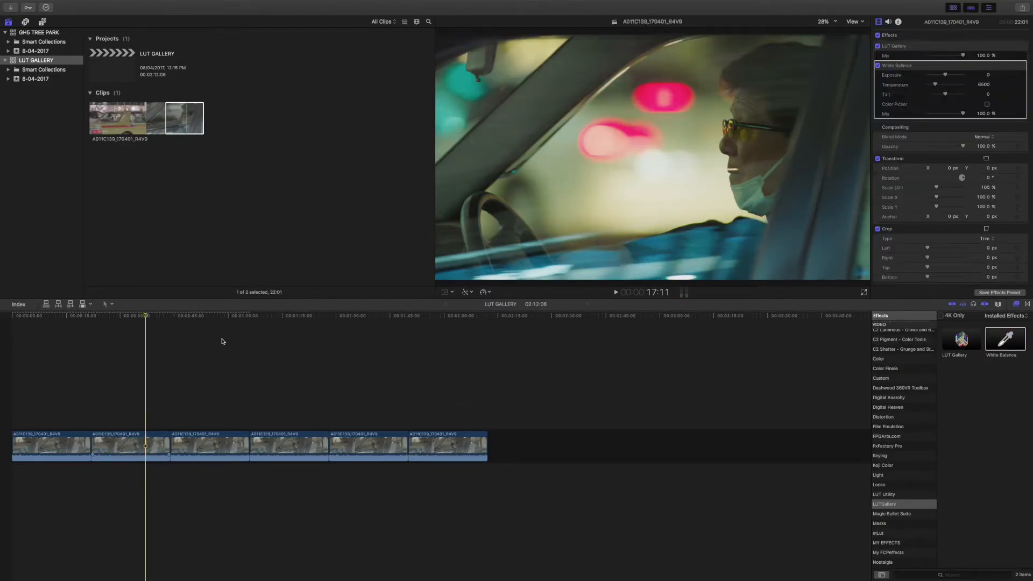
mouse_move(937, 76)
click(987, 104)
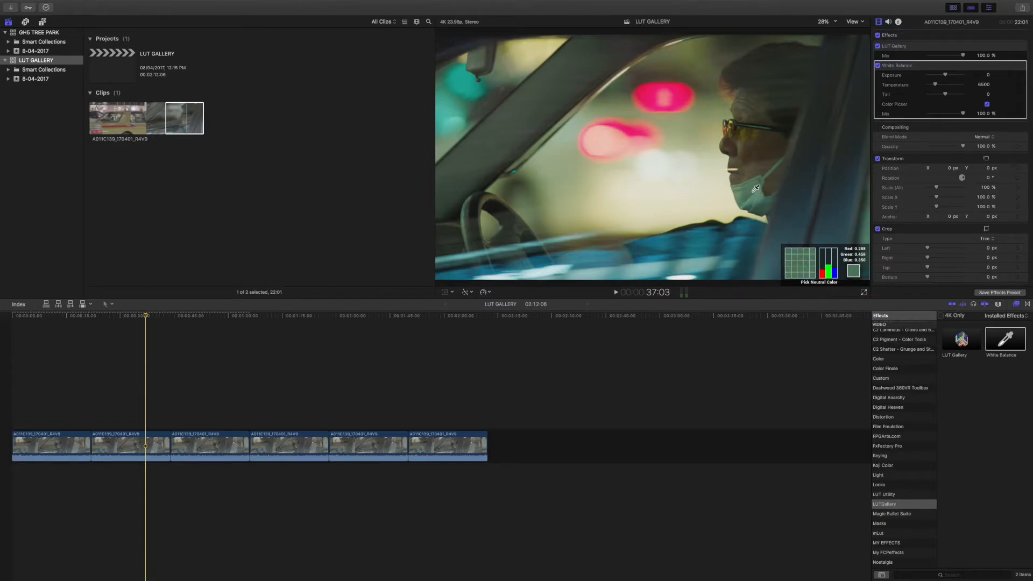
click(756, 189)
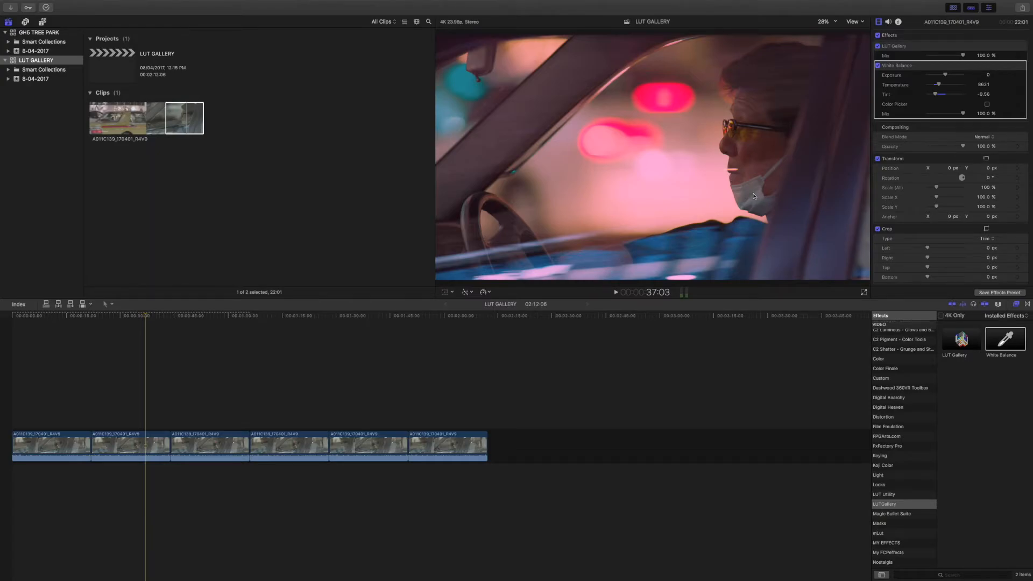
click(877, 65)
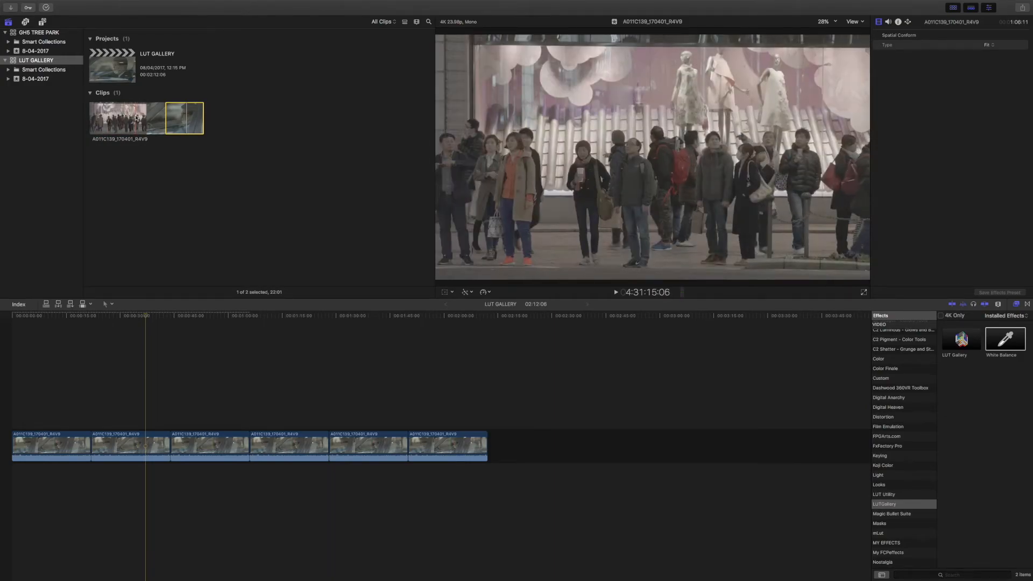
Mark an In point on the street clip and place that portion in the timeline after the car clips.
key(i)
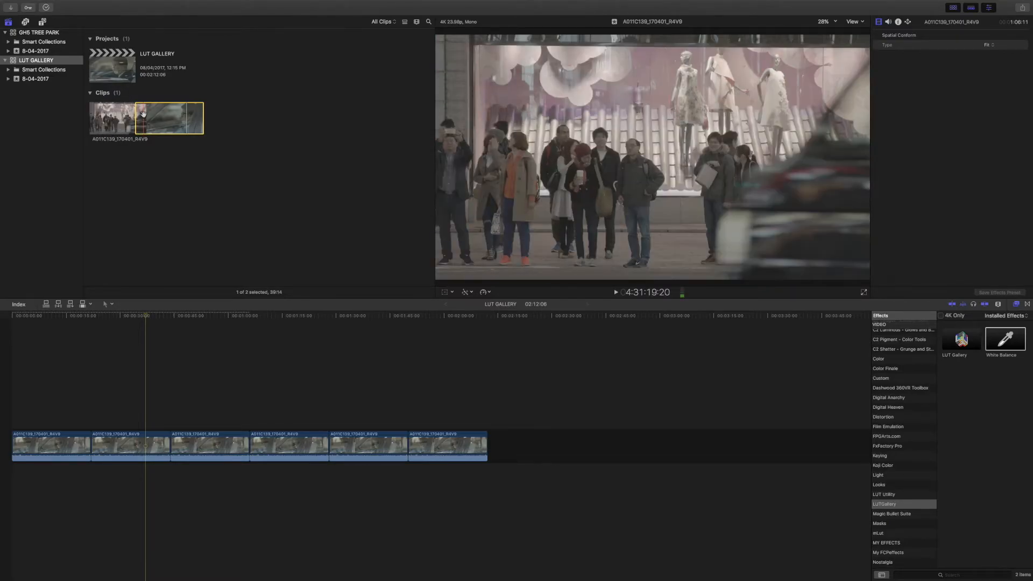
click(521, 352)
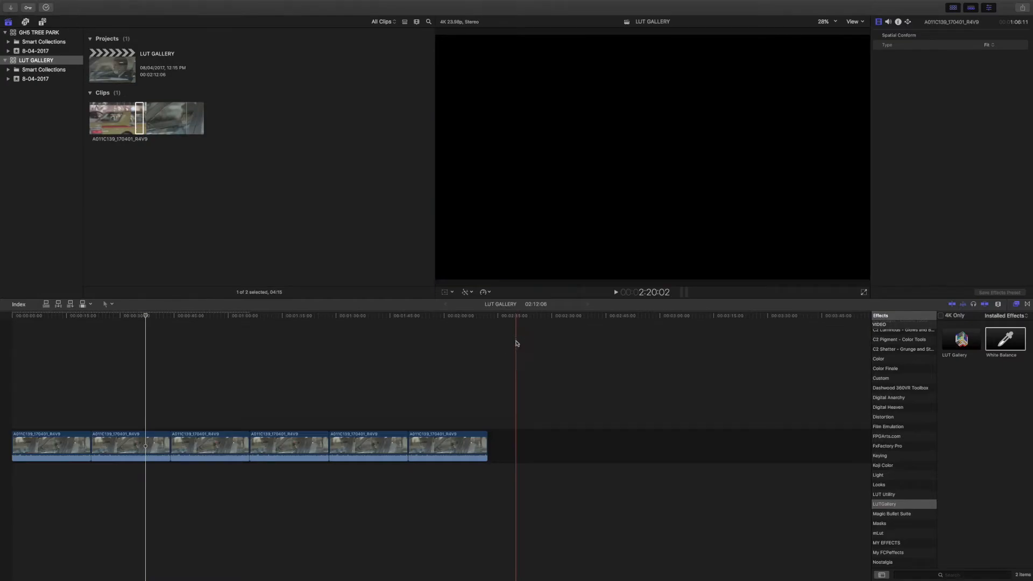
key(d)
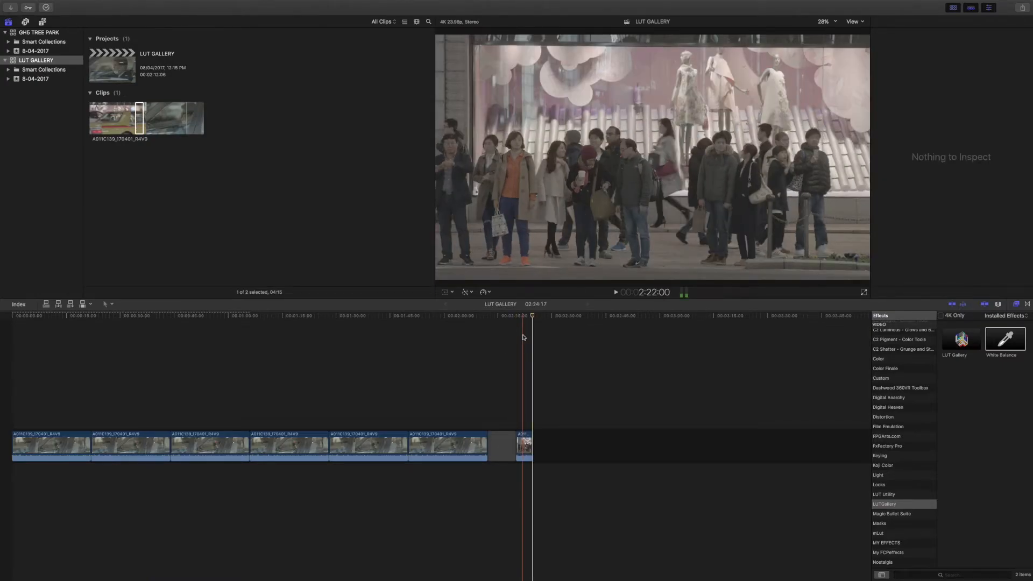
click(524, 444)
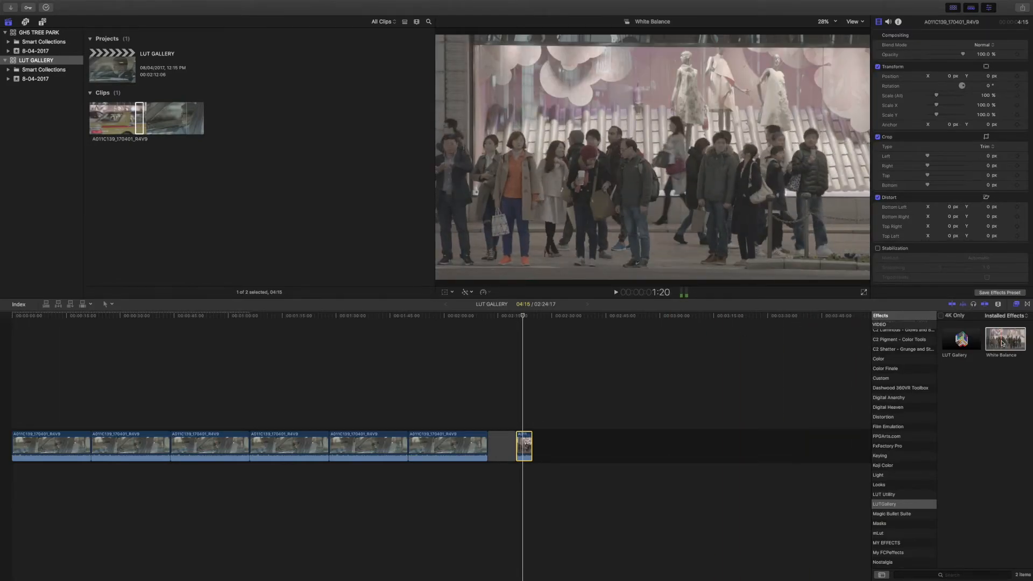
Apply White Balance to the street clip and neutralise it by sampling a grey area (Temperature 5497, Tint -0.92).
drag(1005, 341, 526, 446)
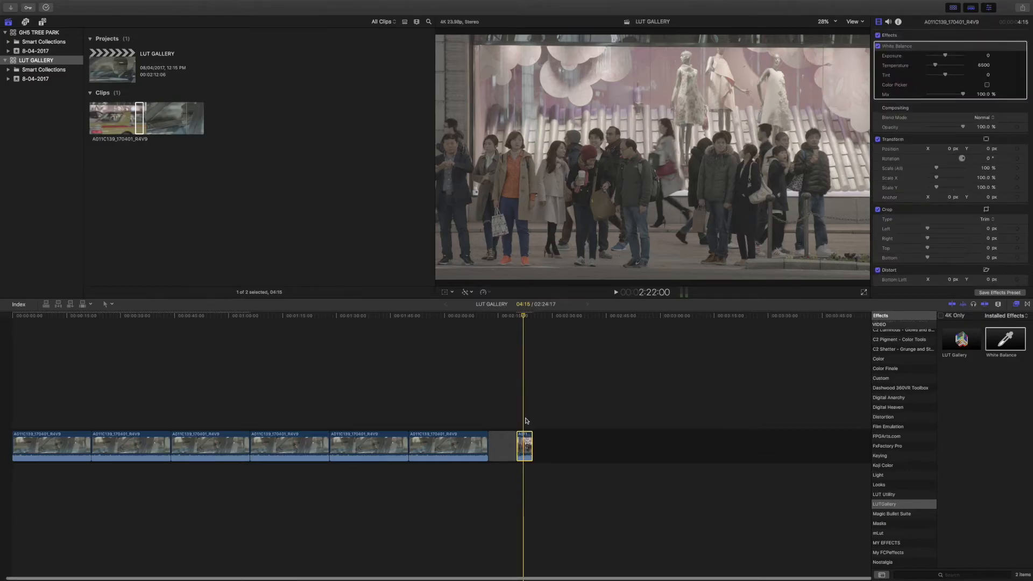
click(989, 85)
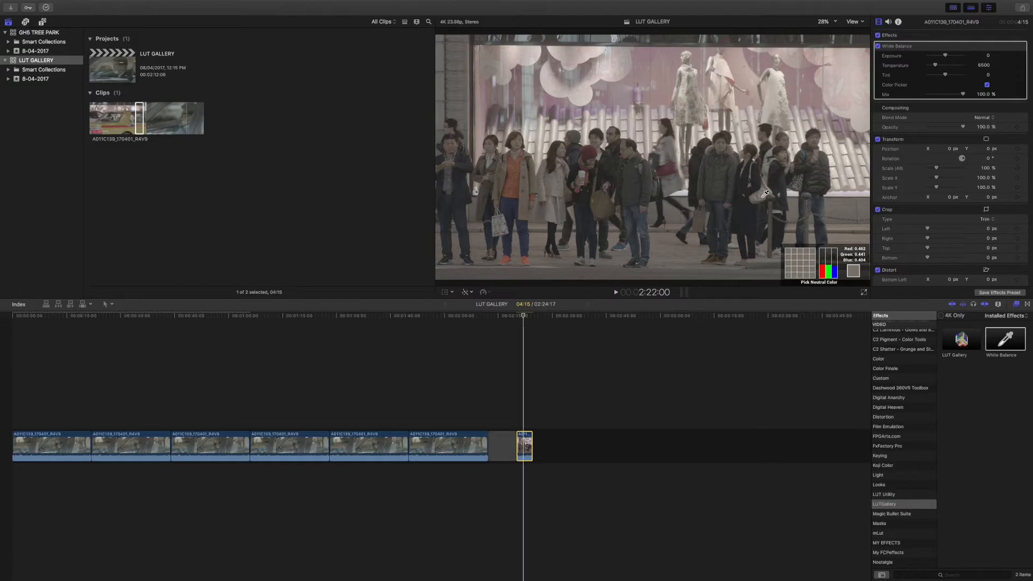
click(763, 194)
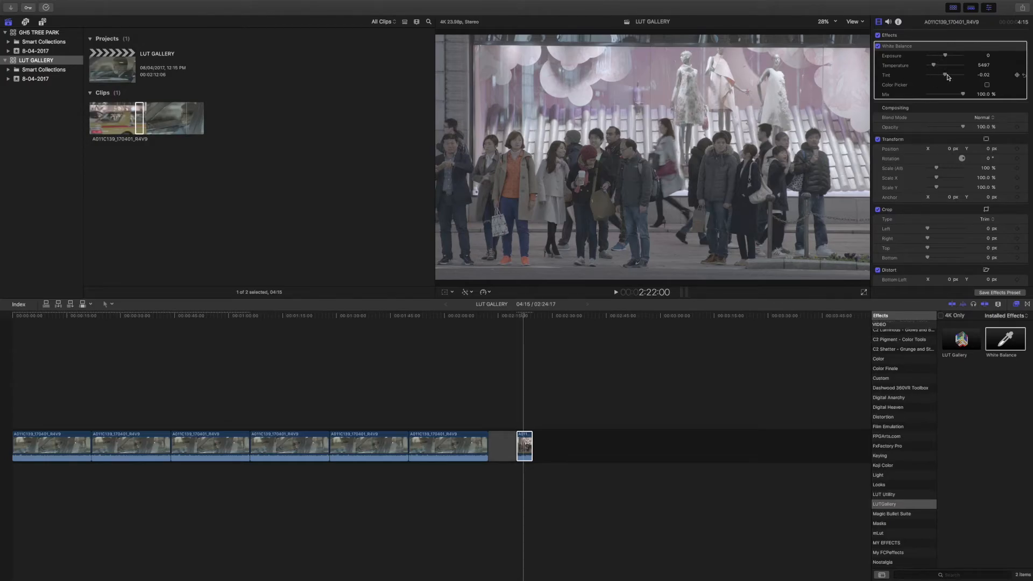
Add LUT Gallery to the street clip and grade it with the ARRI Alexa LogC to Rec709 LUT.
double_click(961, 342)
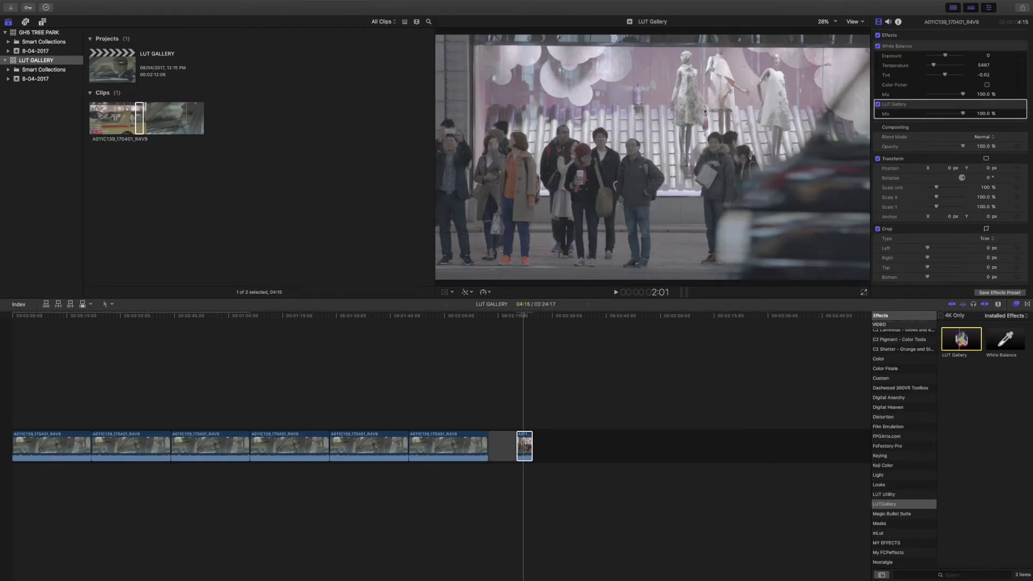
double_click(961, 341)
click(638, 37)
click(674, 55)
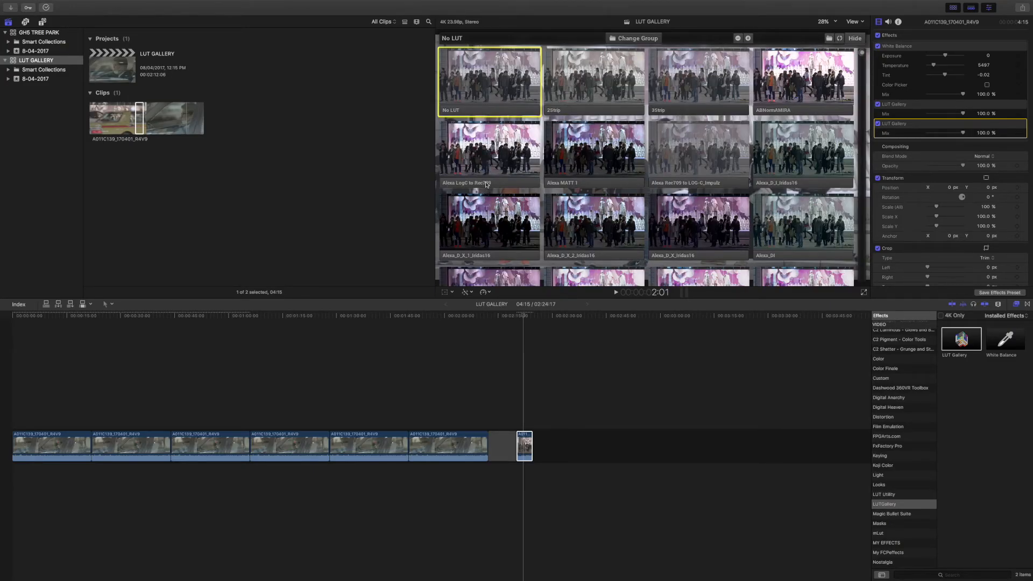
double_click(490, 153)
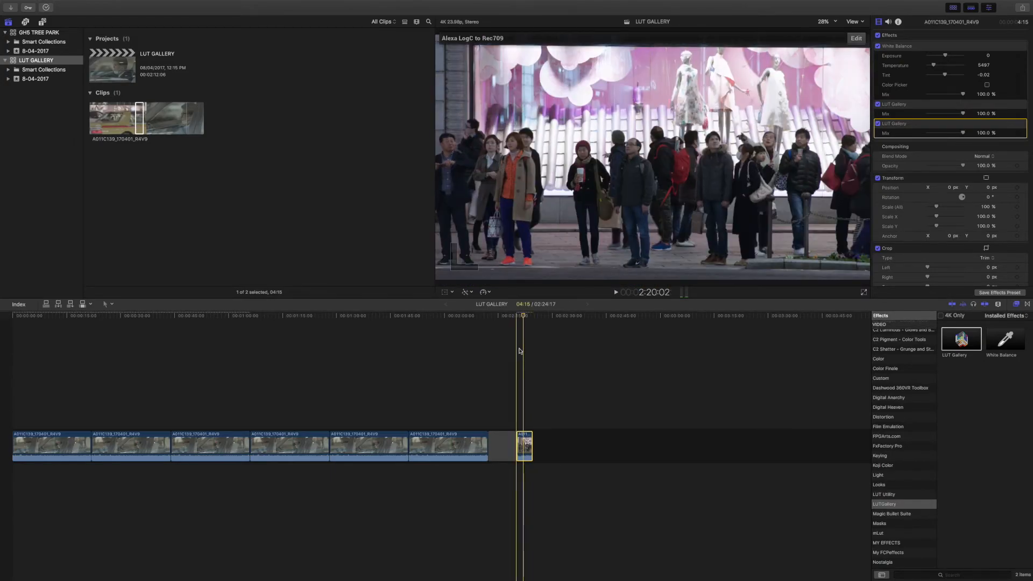
click(525, 350)
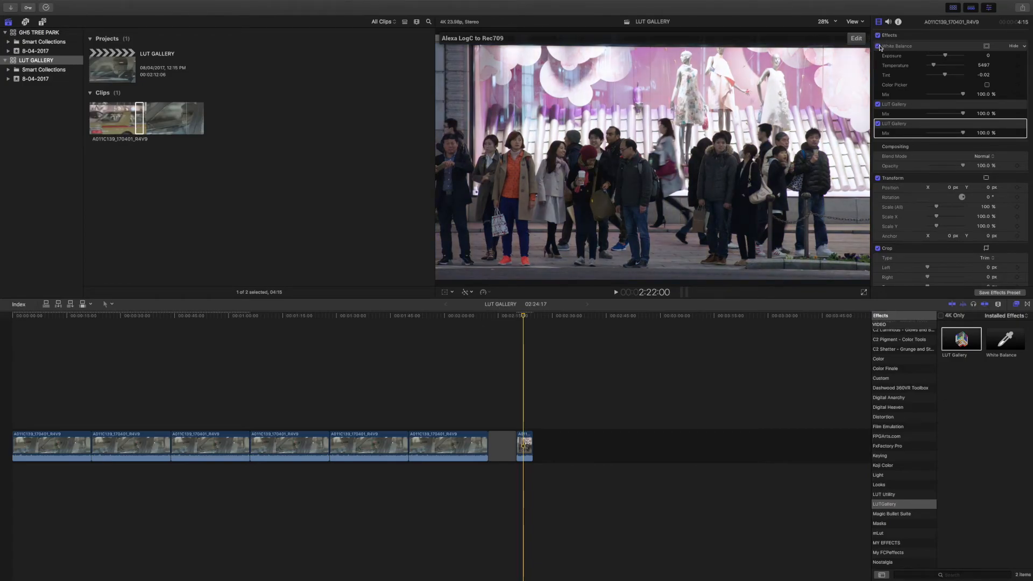
Warm the White Balance to Temperature 5999, then toggle effects off and on to compare with the original.
mouse_move(934, 65)
drag(934, 65, 936, 65)
click(879, 35)
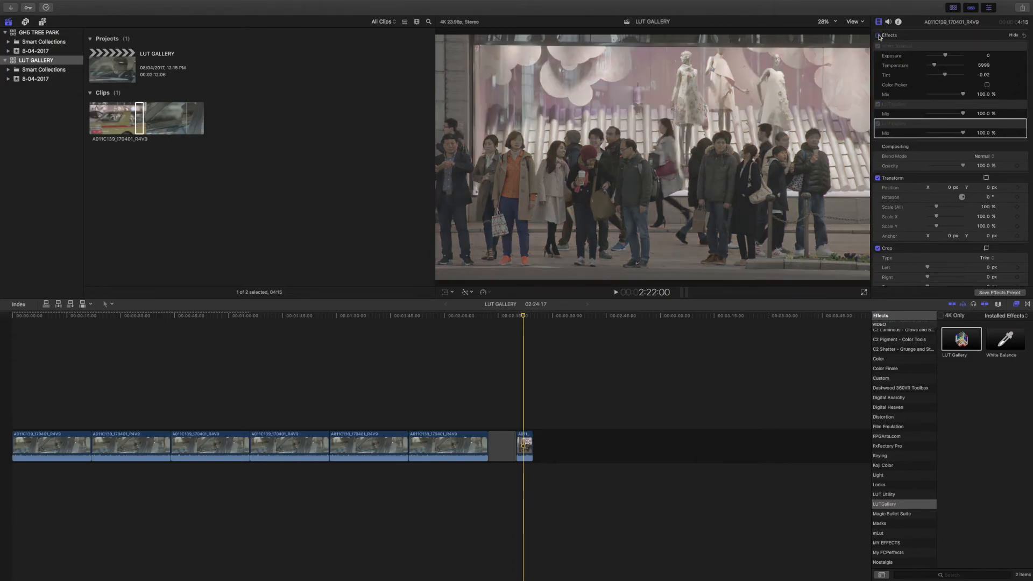
click(879, 36)
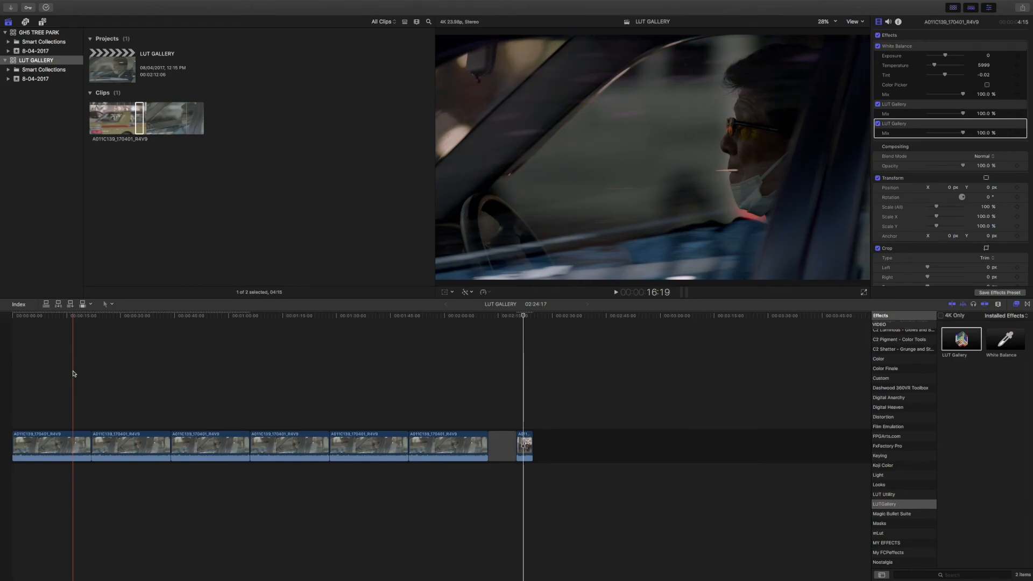
Reselect the first car clip and reopen its LUT Gallery grid of Alexa LogC-to-Rec709 looks.
click(64, 445)
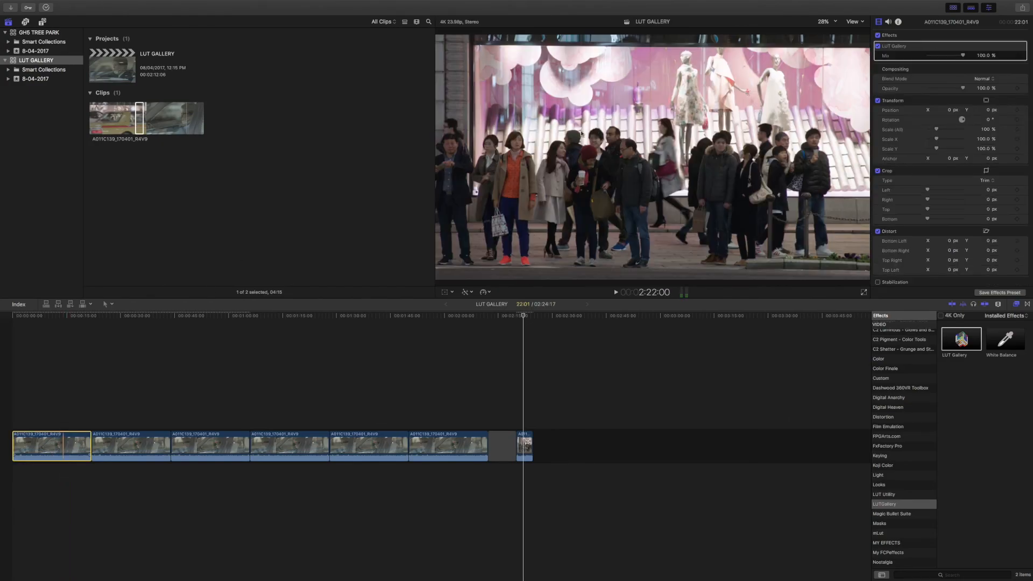
click(59, 362)
click(65, 445)
key(super+4)
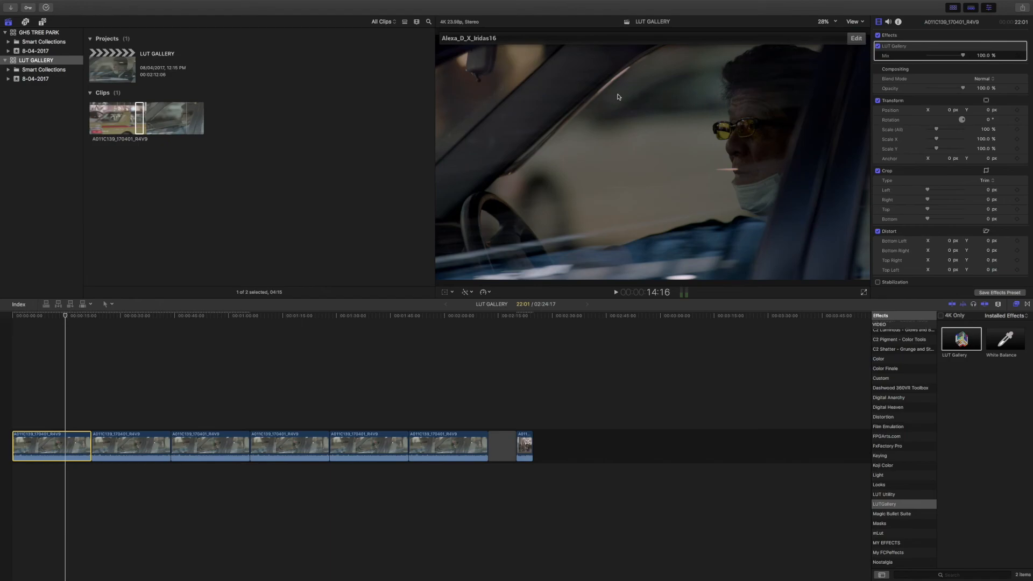
click(856, 38)
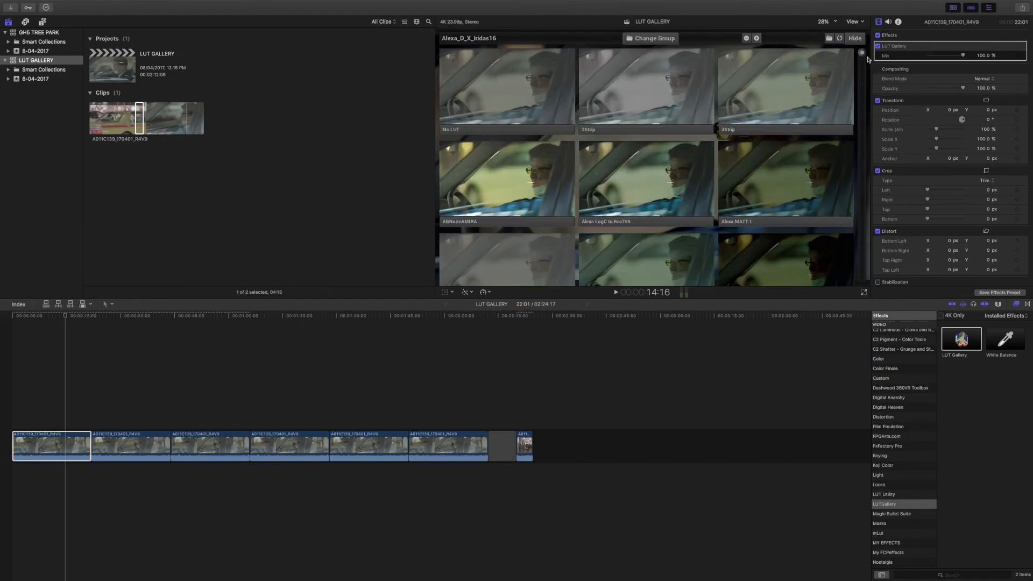
drag(869, 55, 862, 83)
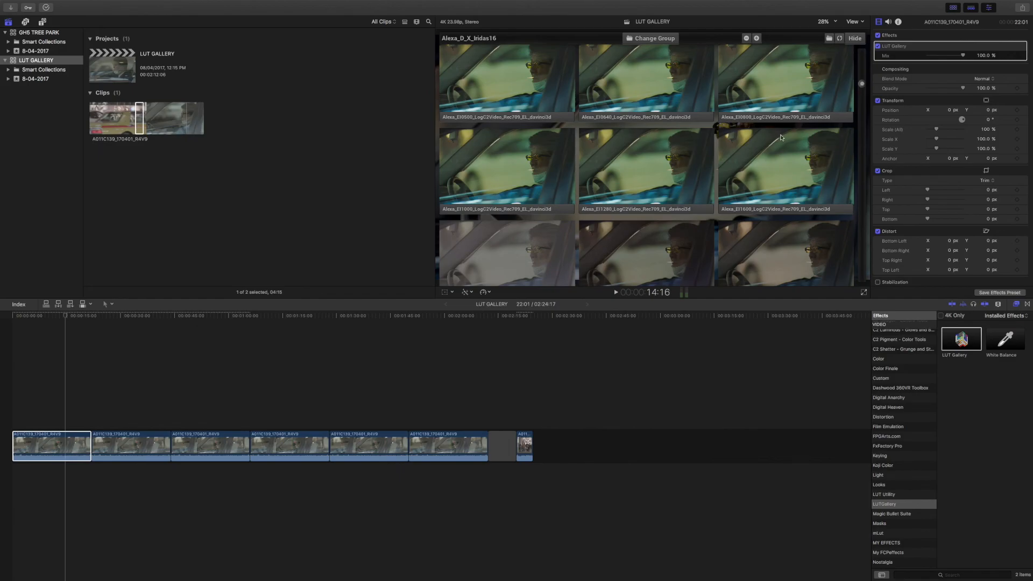